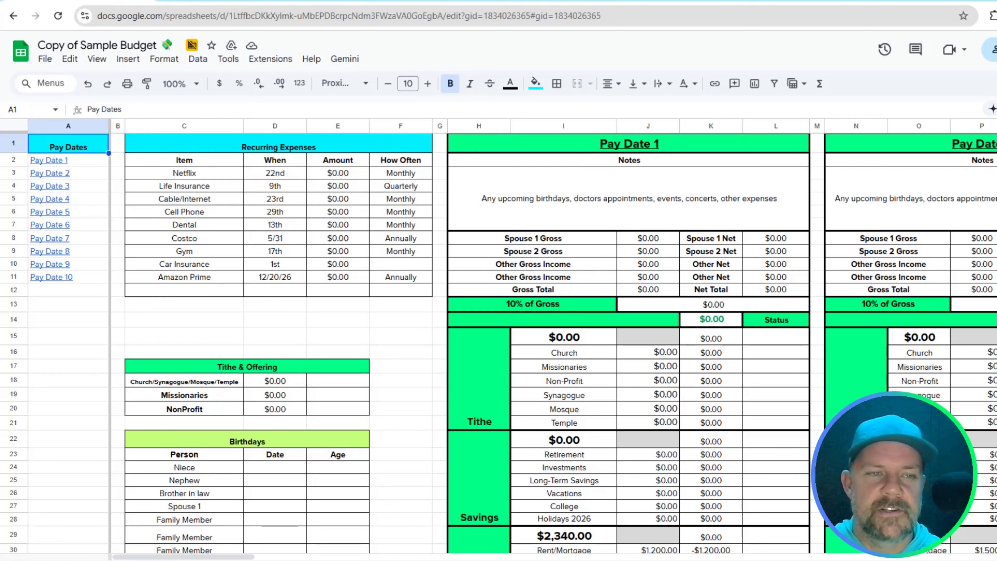
- Replace the first two entries in the Pay Dates column with 1/8 in A2 and 1-22 in A3
click(83, 163)
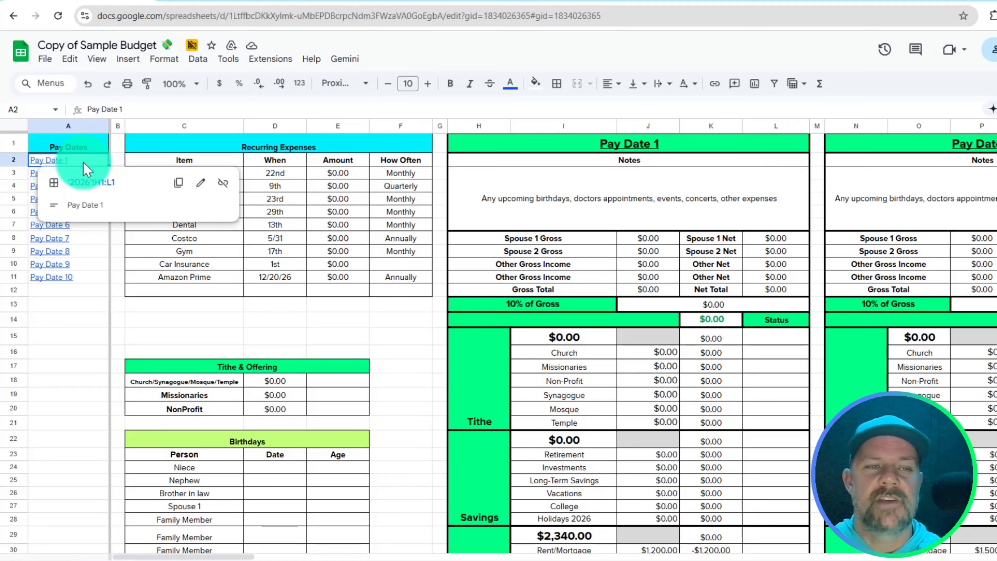
text(1/8)
key(Return)
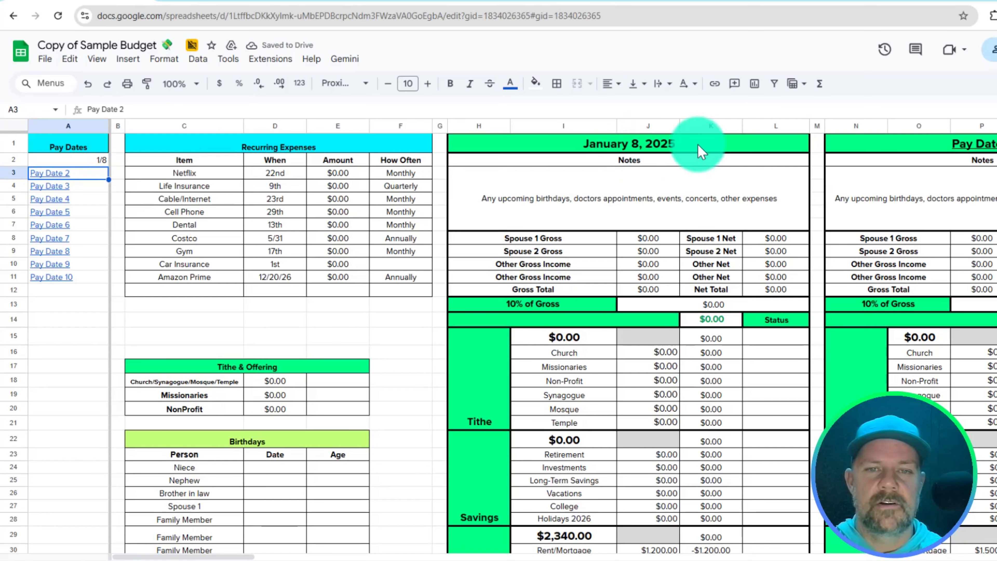
click(81, 174)
text(1/)
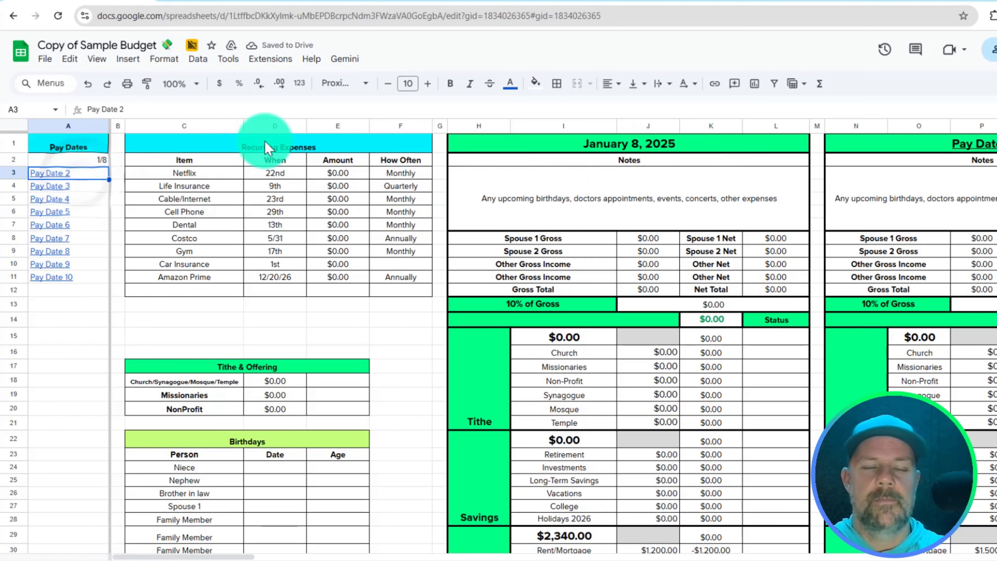
text(2)
key(Return)
key(Up)
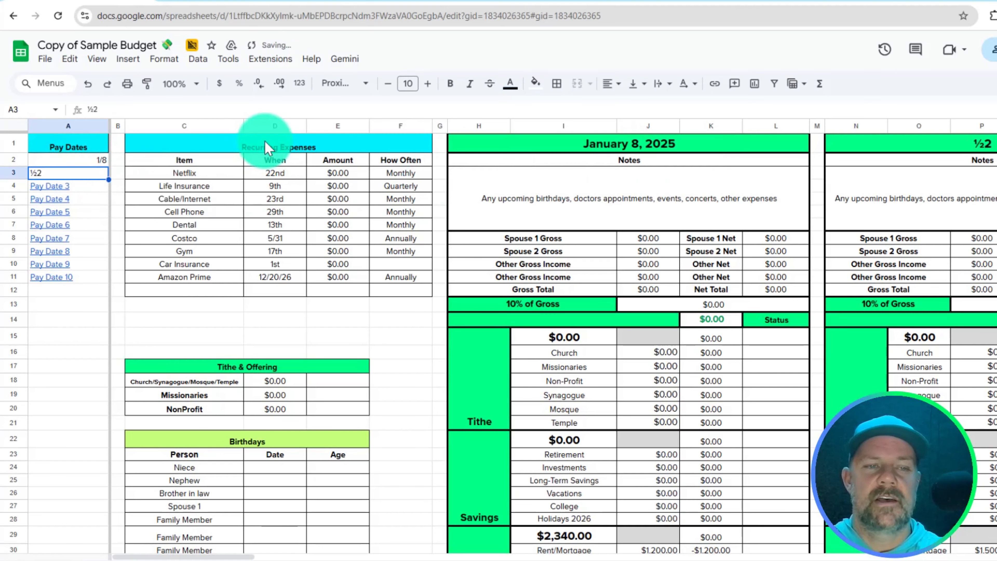
text(1-22)
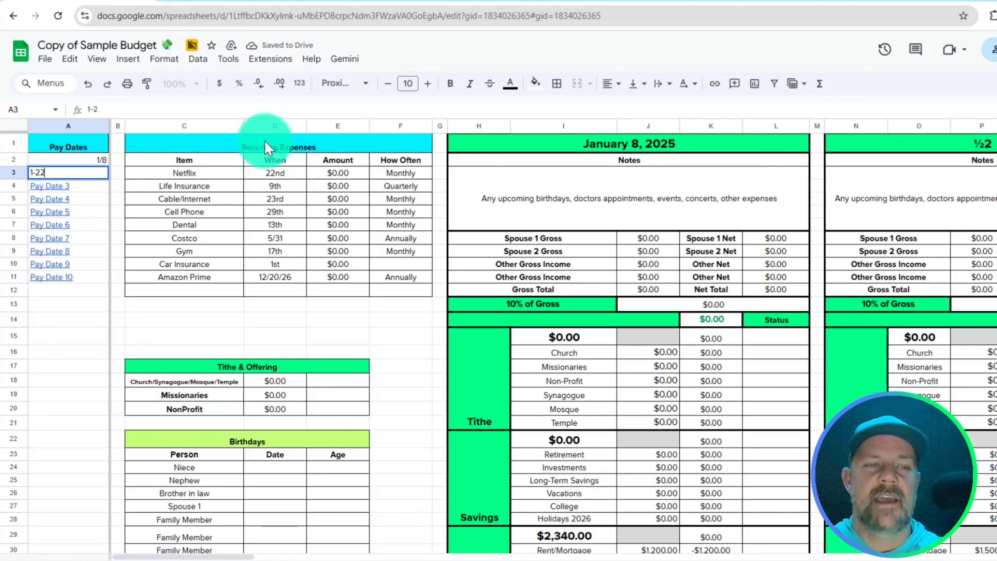
key(Return)
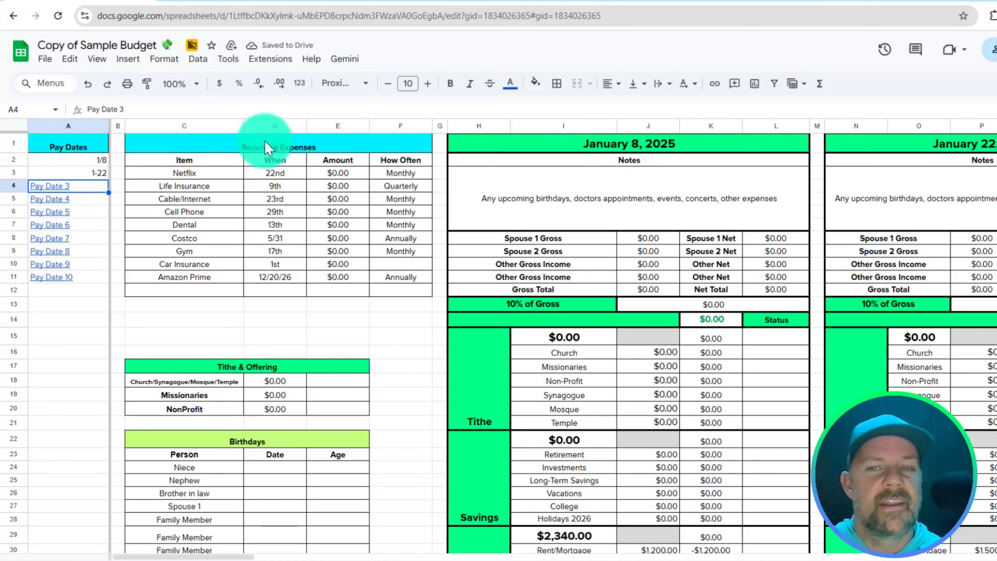
- Replace the third entry in the Pay Dates column with 1/30 in cell A4
mouse_move(103, 160)
mouse_down()
mouse_move(104, 271)
mouse_move(133, 157)
mouse_move(105, 165)
mouse_move(108, 177)
mouse_up()
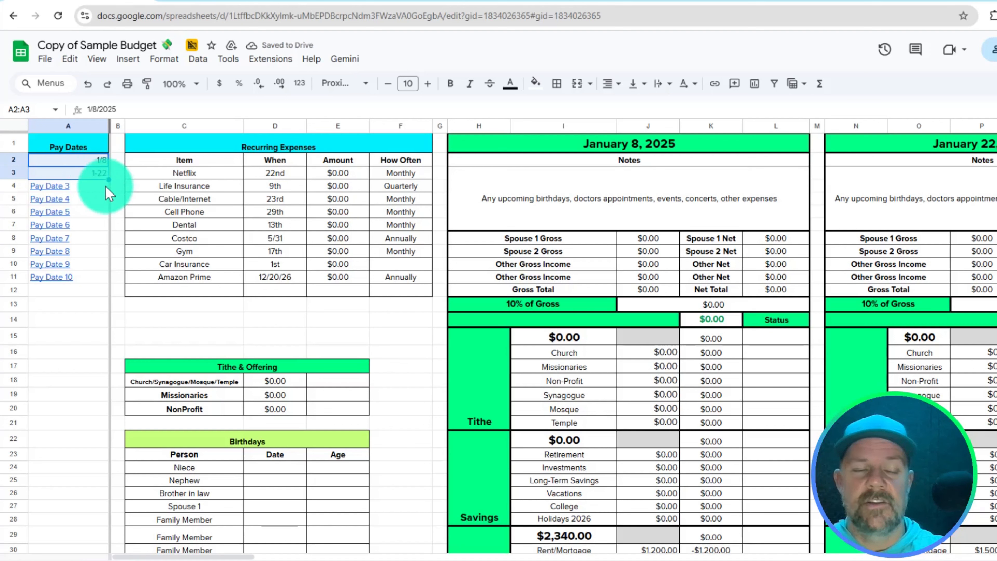
mouse_move(101, 177)
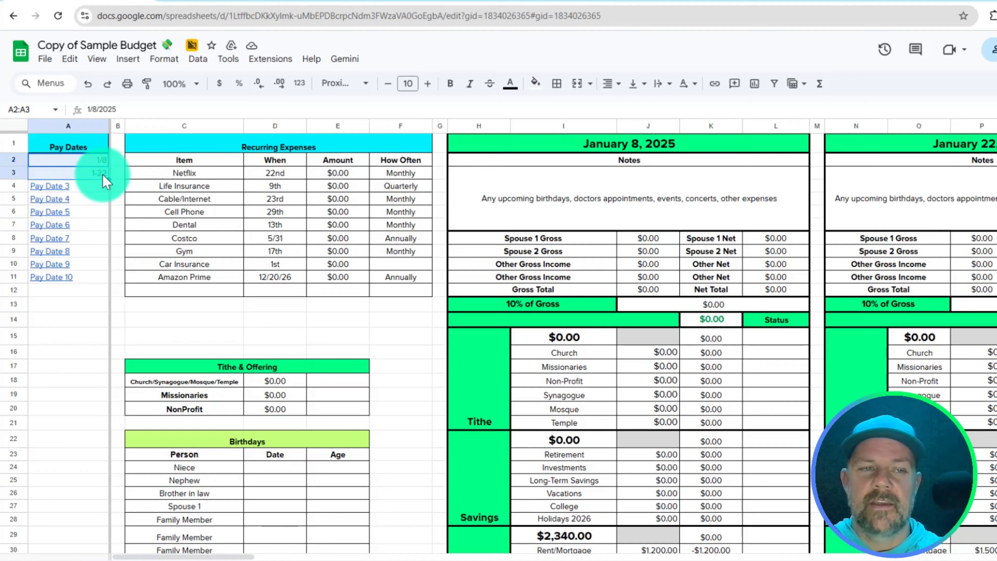
click(88, 187)
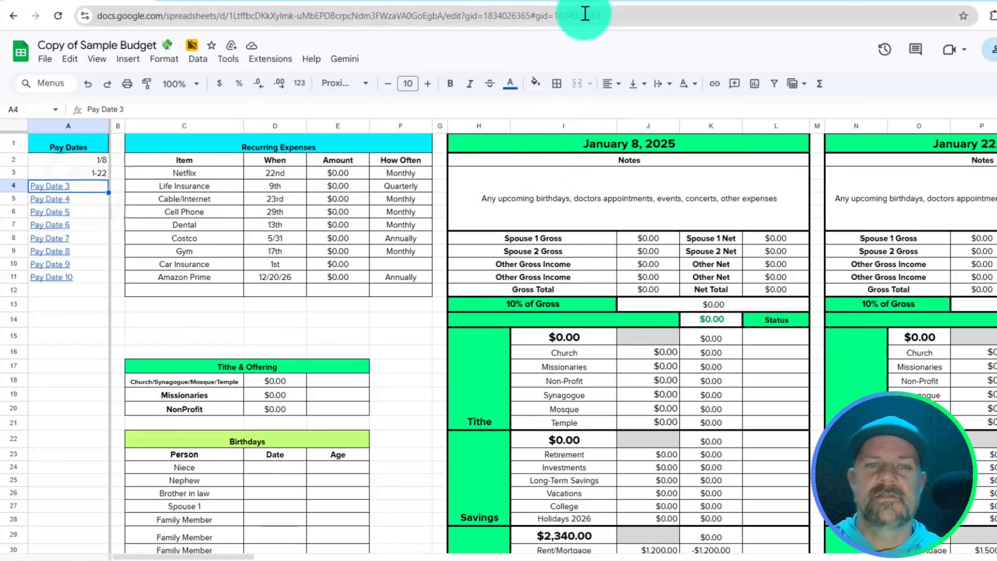
text(1/30)
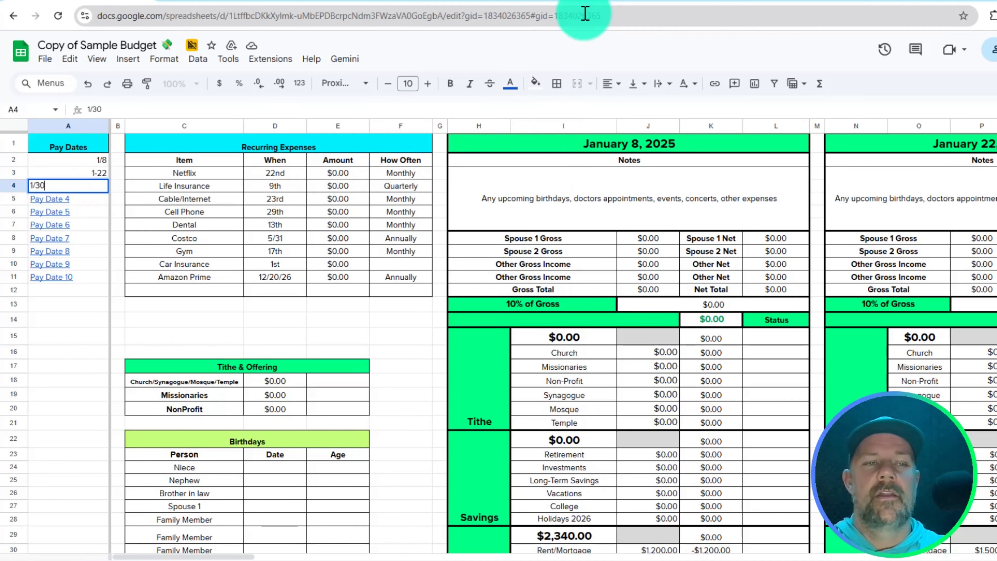
key(Return)
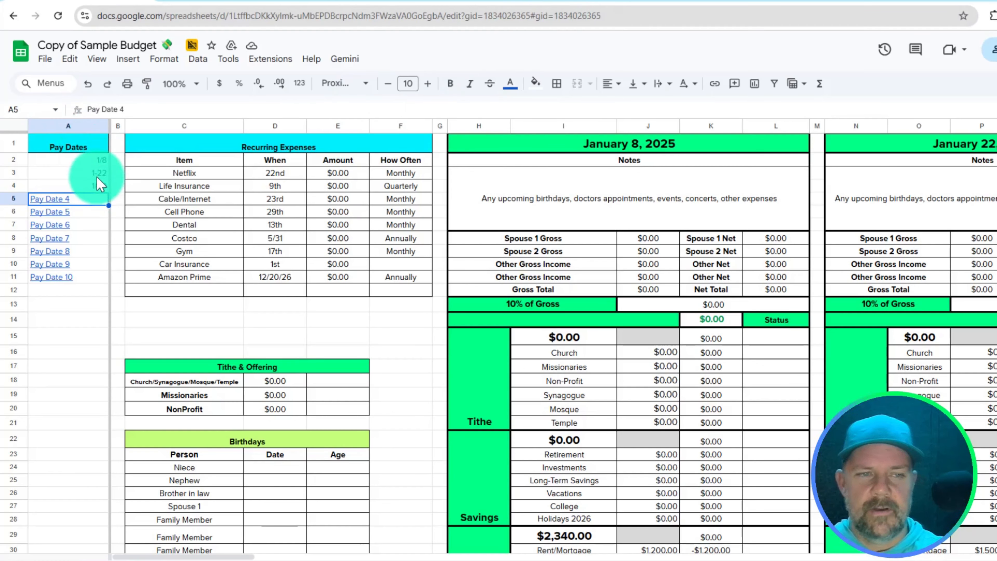
- Switch to ChatGPT and start a prompt with the line "I get paid biweekly starting january 10th."
click(232, 3)
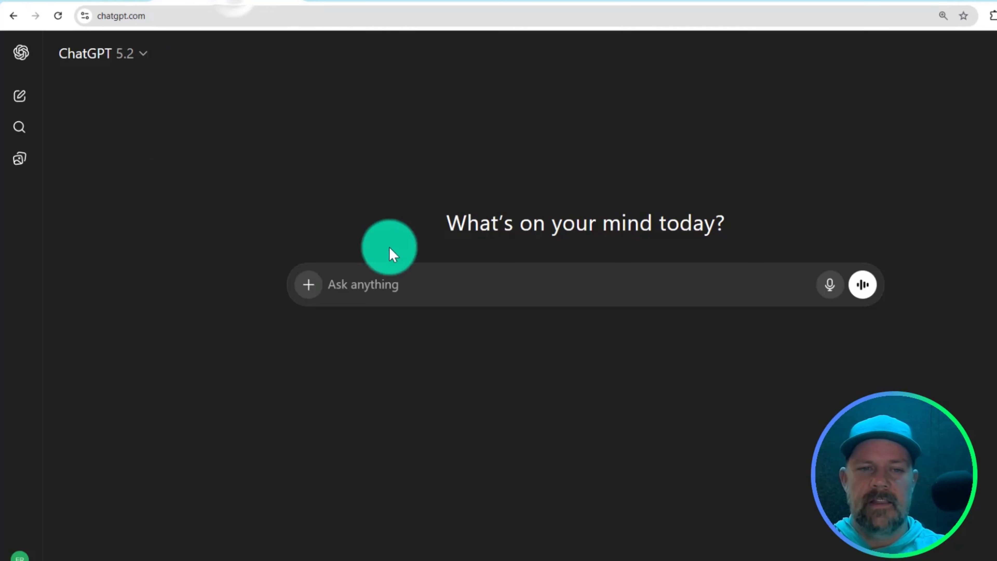
click(418, 277)
text(I get paid b)
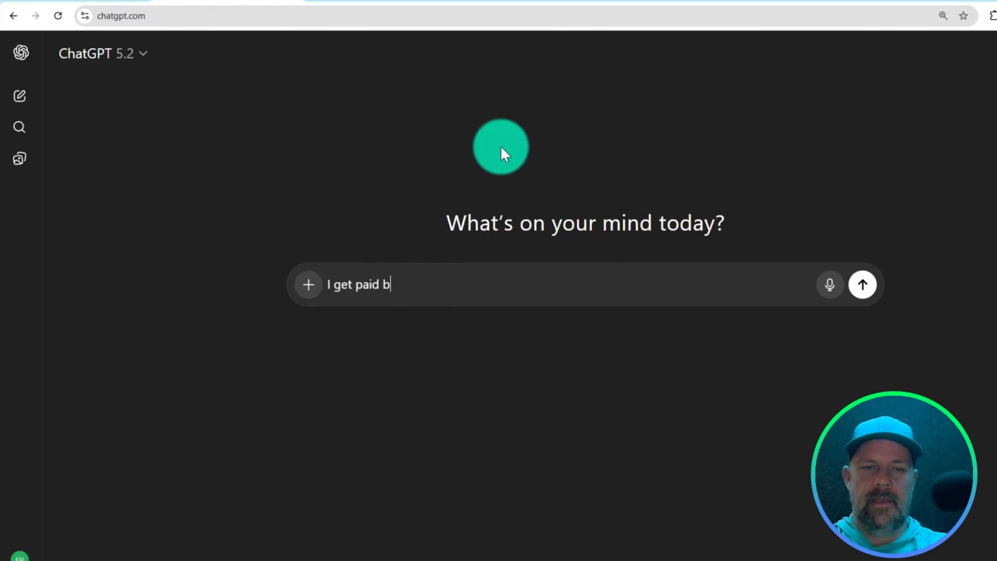
text(iweekly starti)
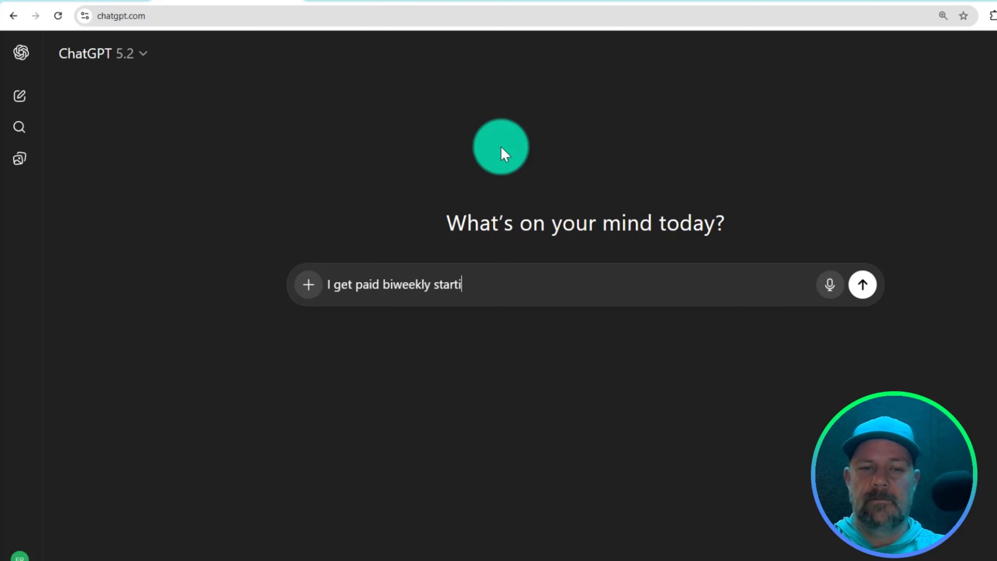
text(ng)
key(BackSpace)
text(g )
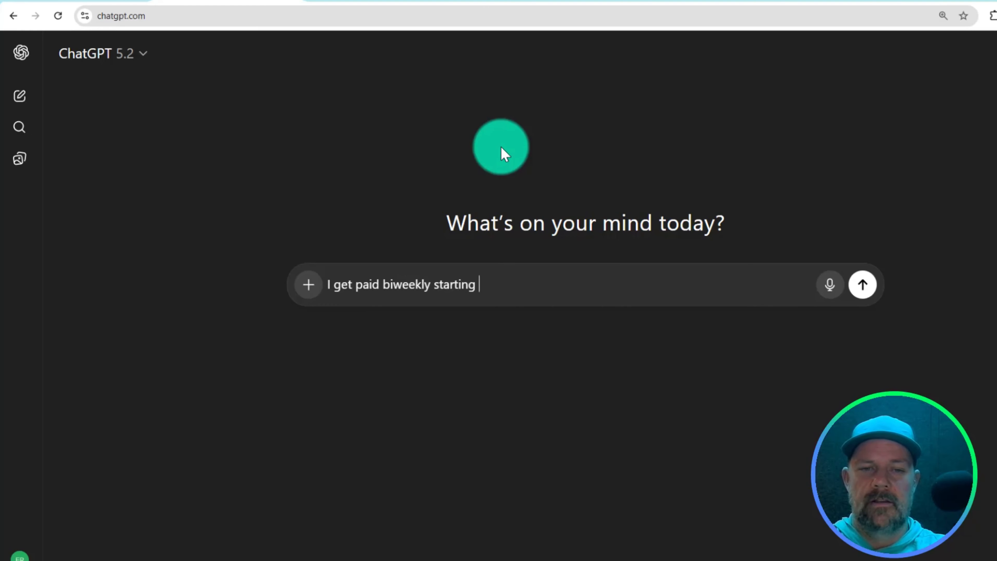
text(january 10th.)
key(shift+Return)
- Add a second prompt line reading "My spouse gets paid the 1st of every month"
text(My)
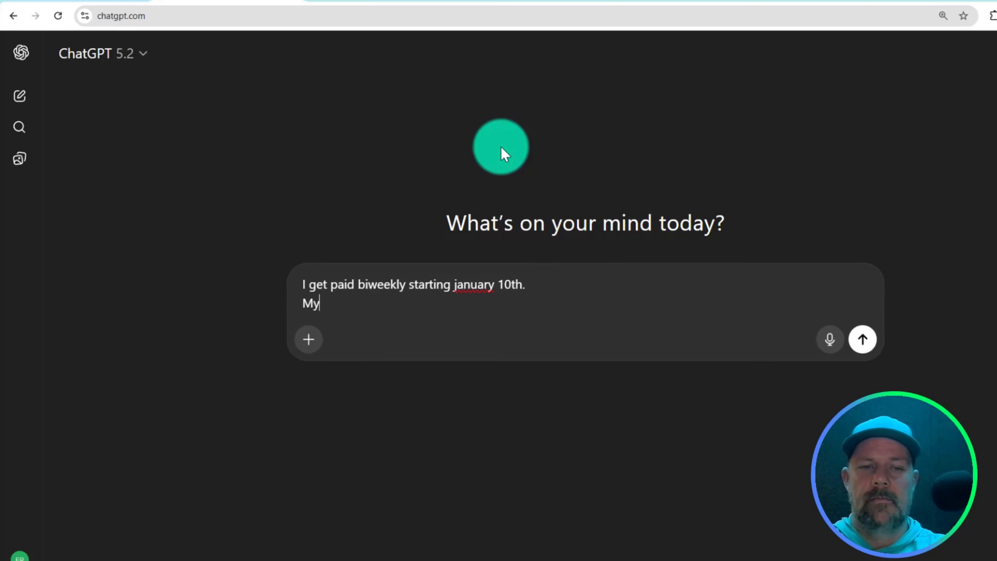
text( spouse gets paid the 1)
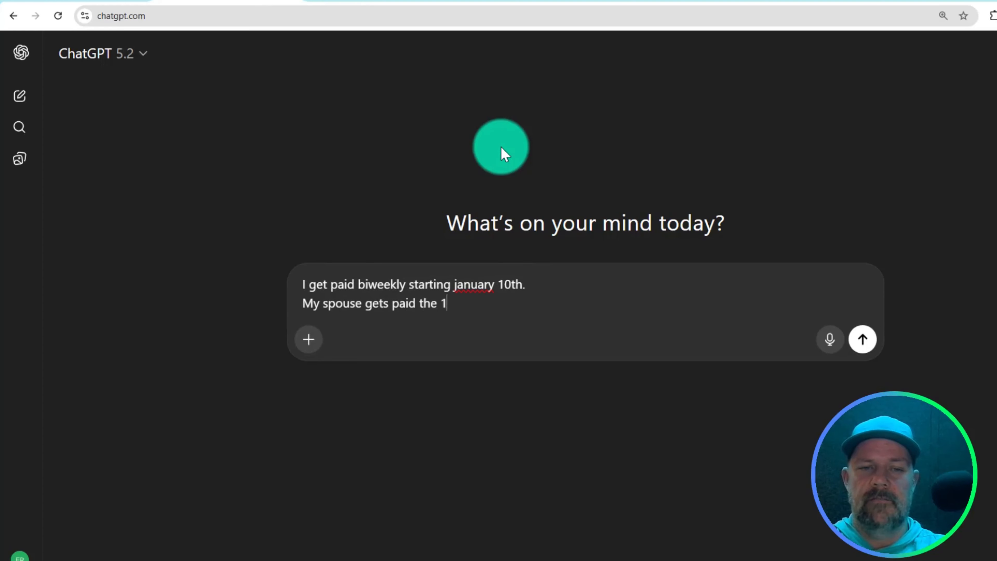
text(st of every month)
key(shift+Return)
- Finish the prompt with "Make a one column sheet listing our paydates for 2026" and submit it
text(M)
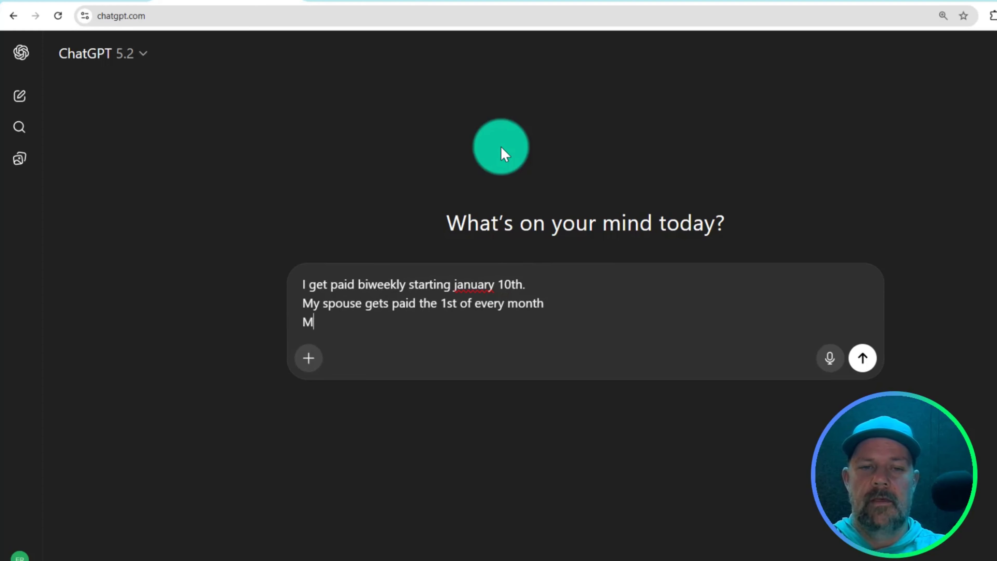
text(ake a one column)
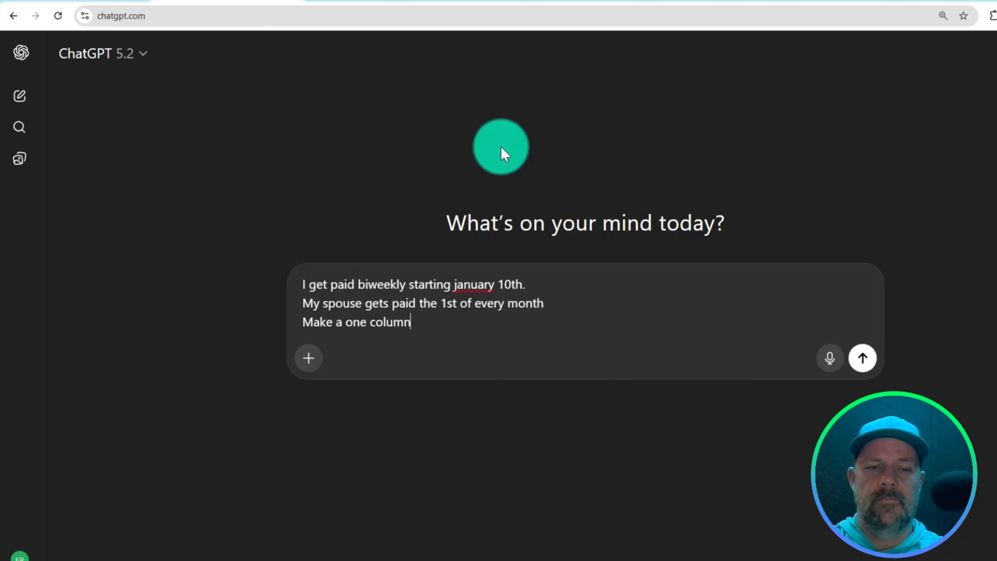
text( sheet listing)
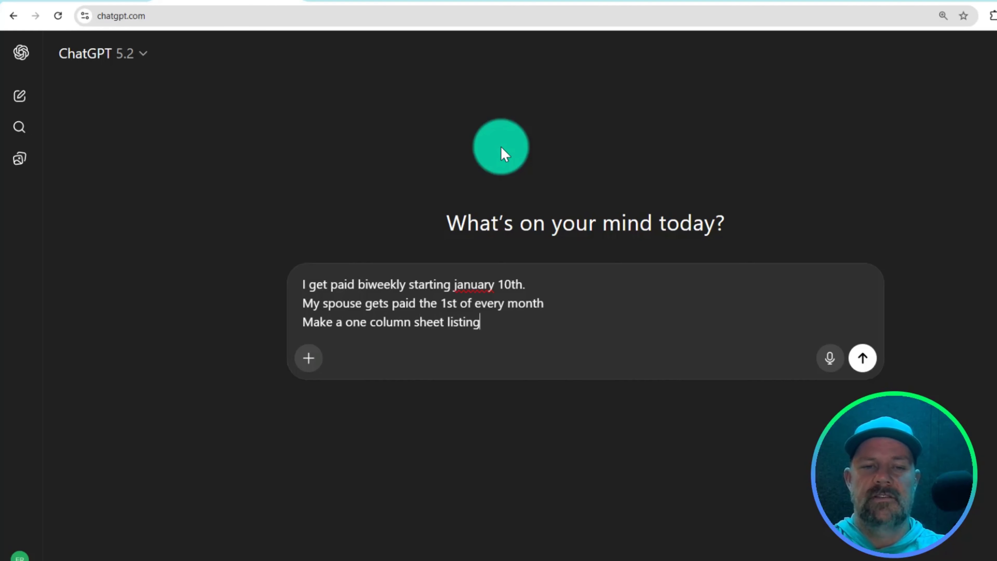
text( our paydates for 2026)
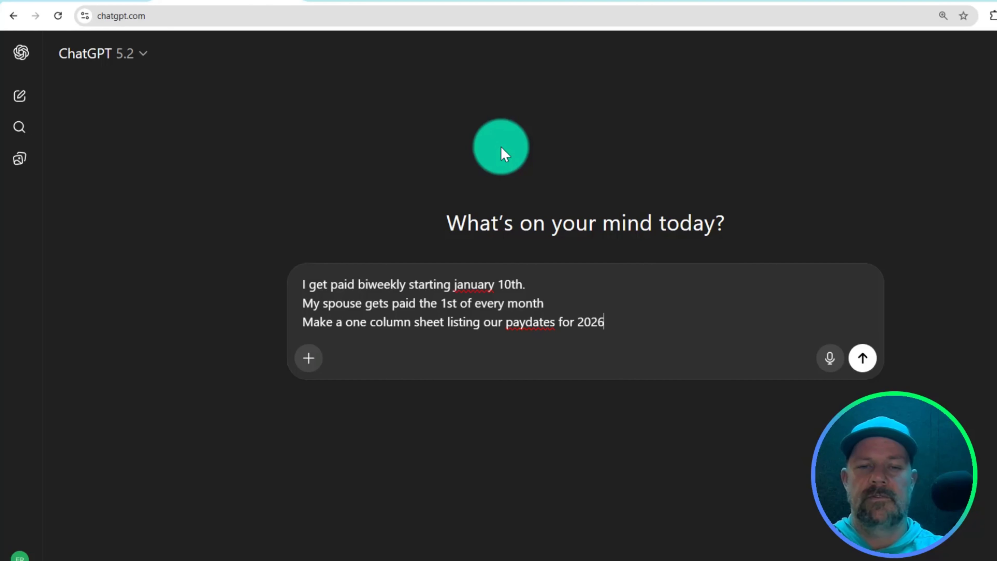
key(Return)
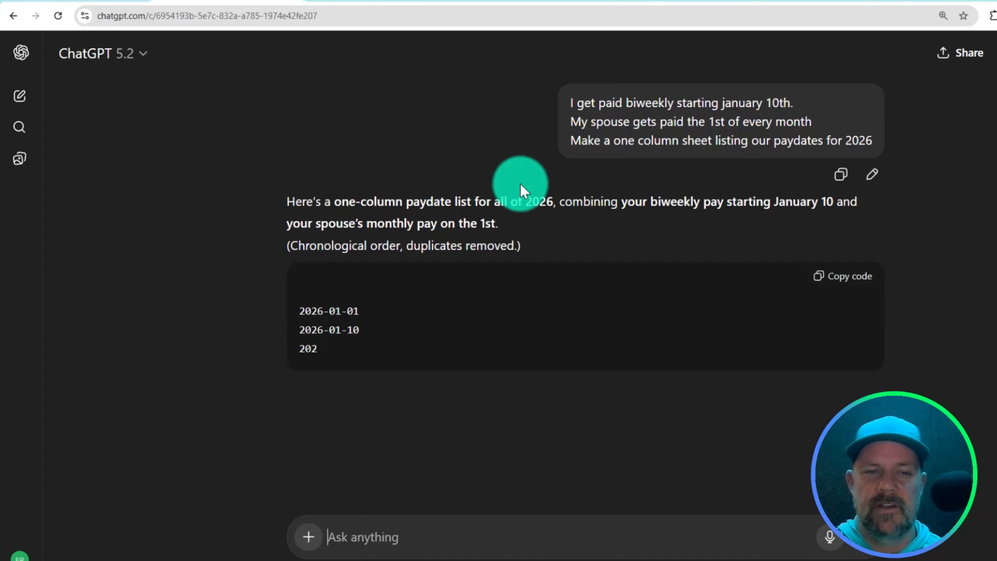
- Copy the generated paydate list and paste it into the Google Sheets budget's Pay Dates column, starting at A2
scroll(510, 283, down, 2)
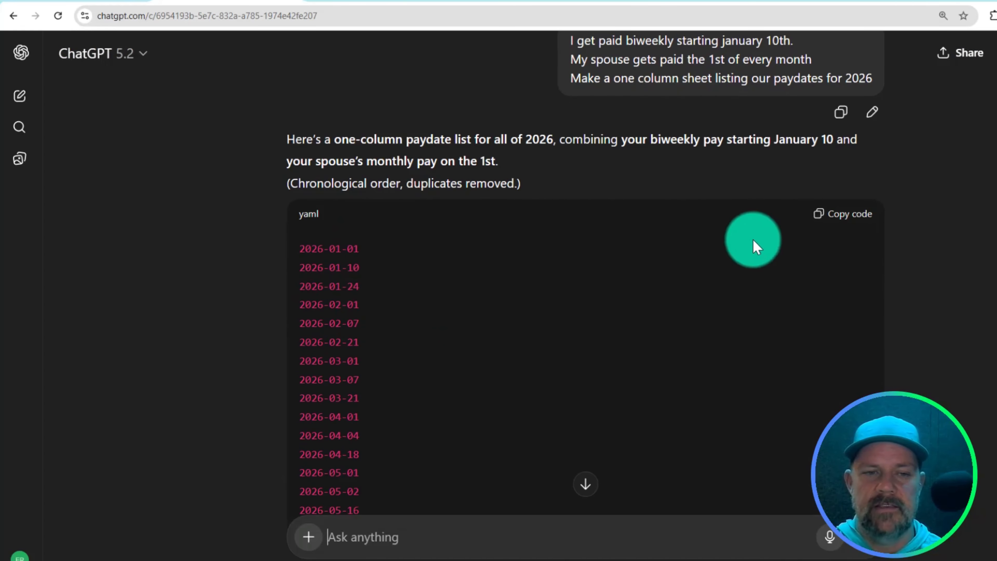
click(835, 215)
click(96, 3)
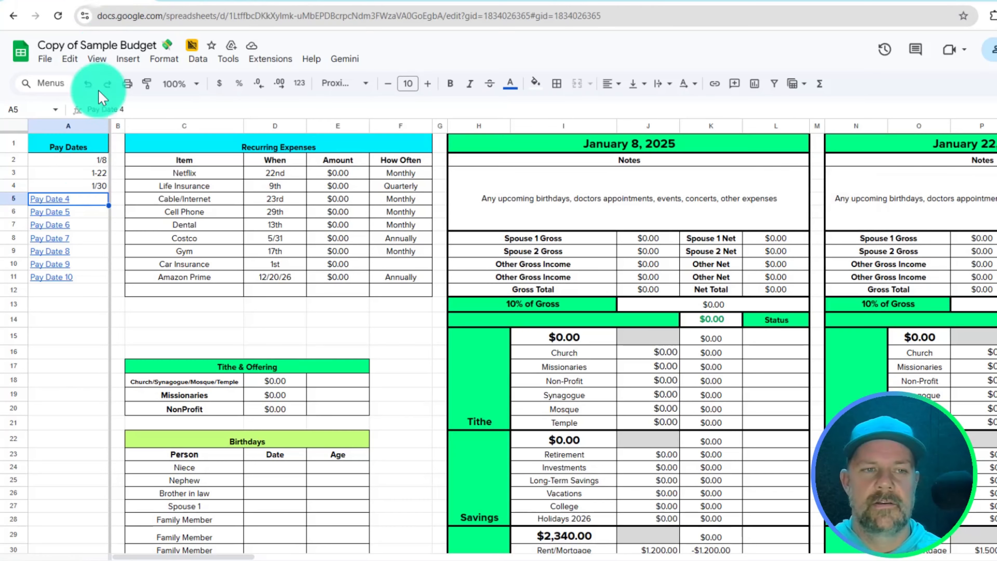
click(92, 160)
key(ctrl+v)
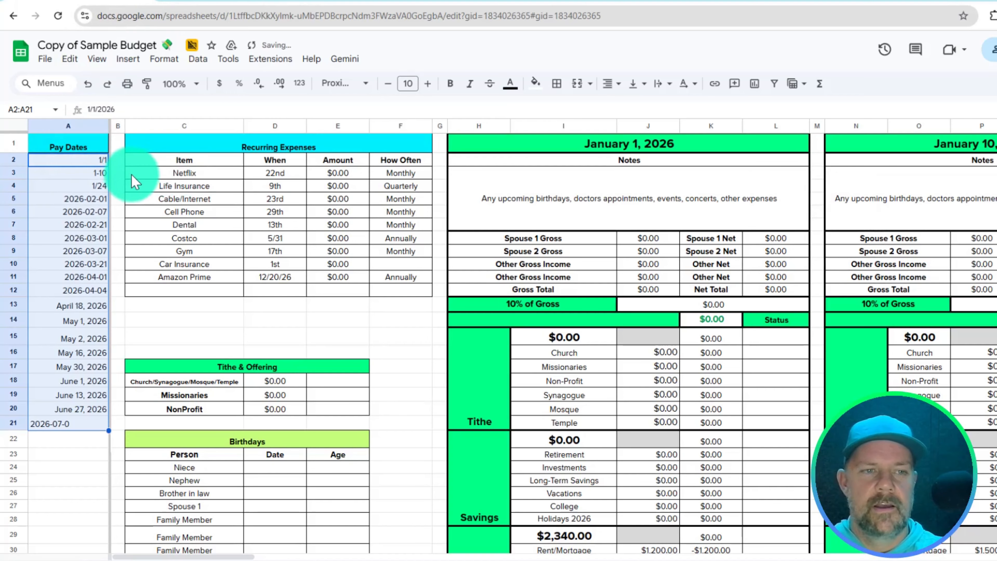
- Examine the pasted pay dates, the Recurring Expenses, Tithe & Offering and Birthdays tables, and the first pay date's notes and income fields
click(83, 320)
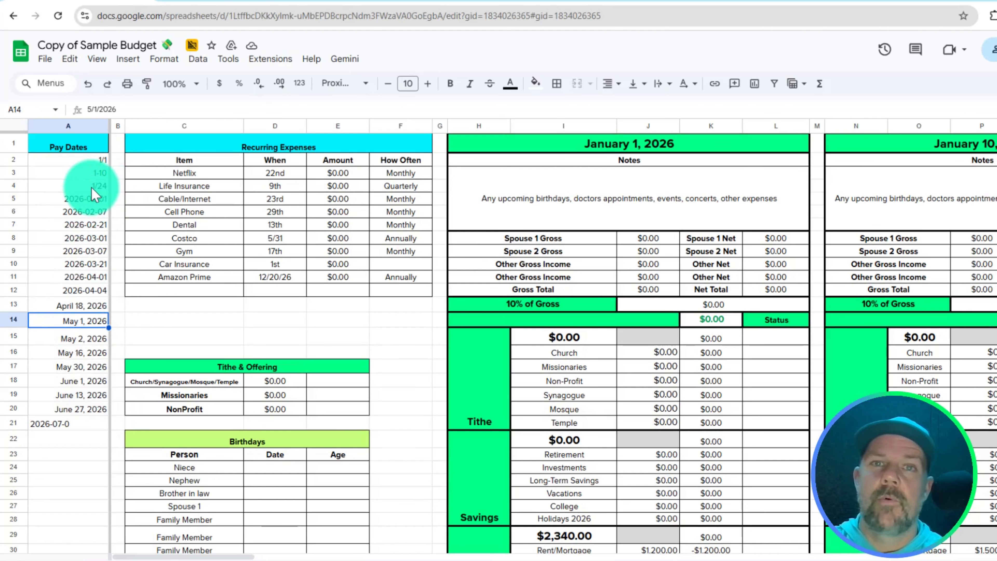
drag(84, 213, 83, 354)
click(81, 352)
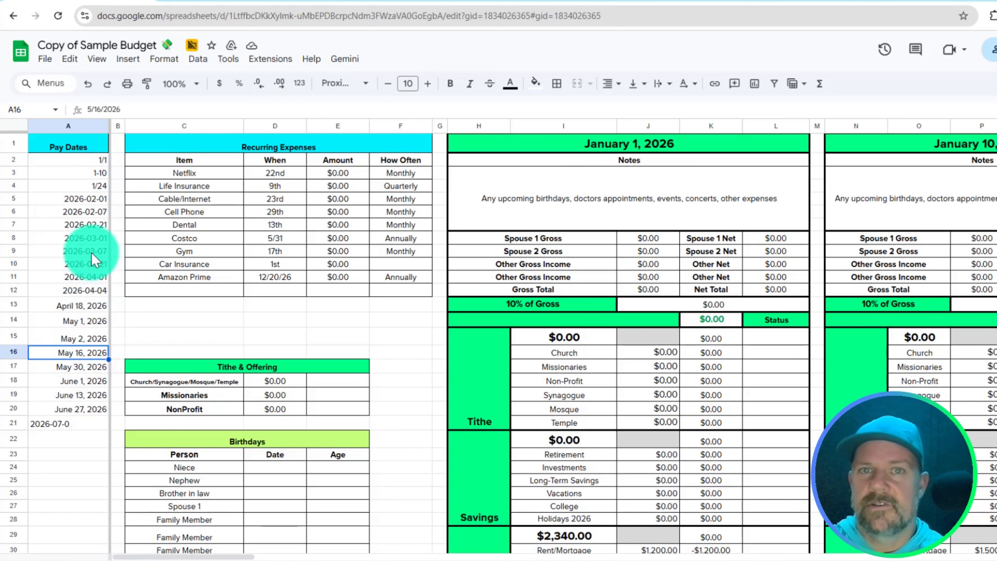
drag(84, 225, 80, 394)
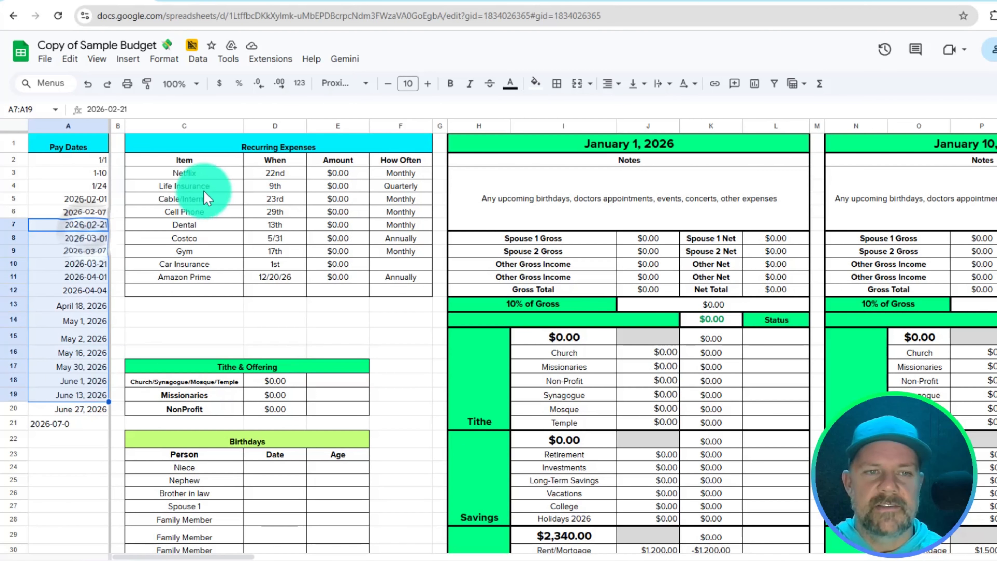
drag(271, 146, 262, 300)
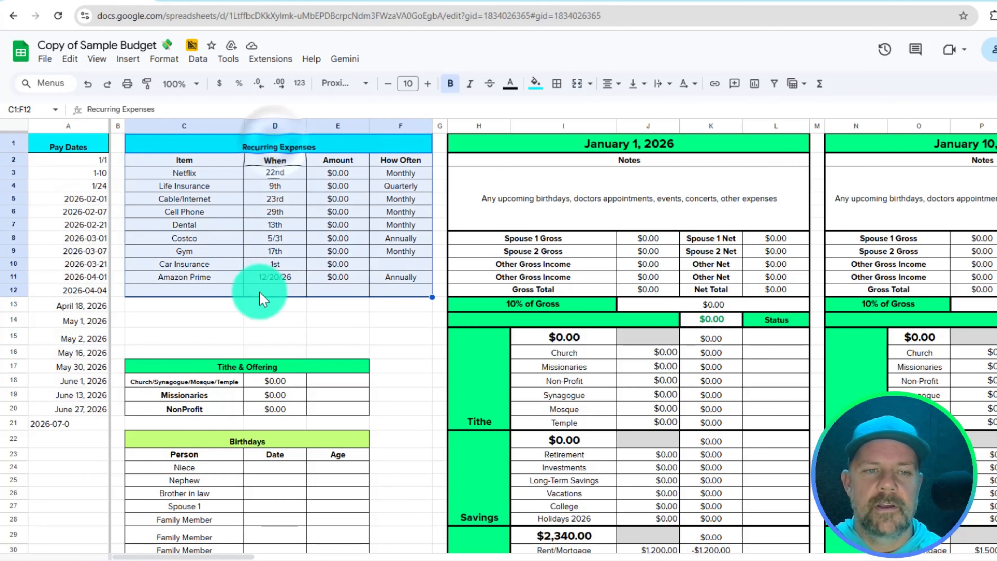
click(234, 307)
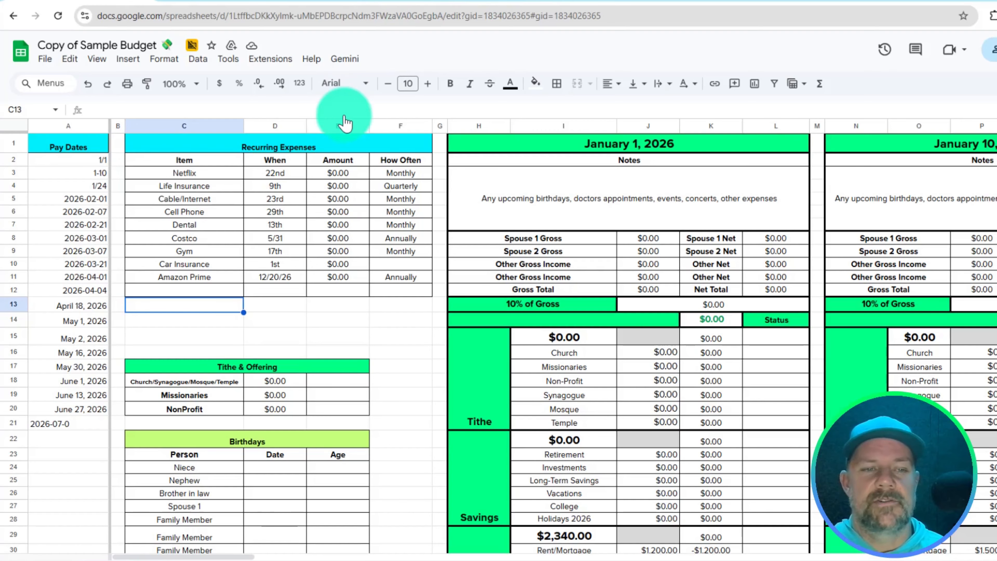
click(270, 367)
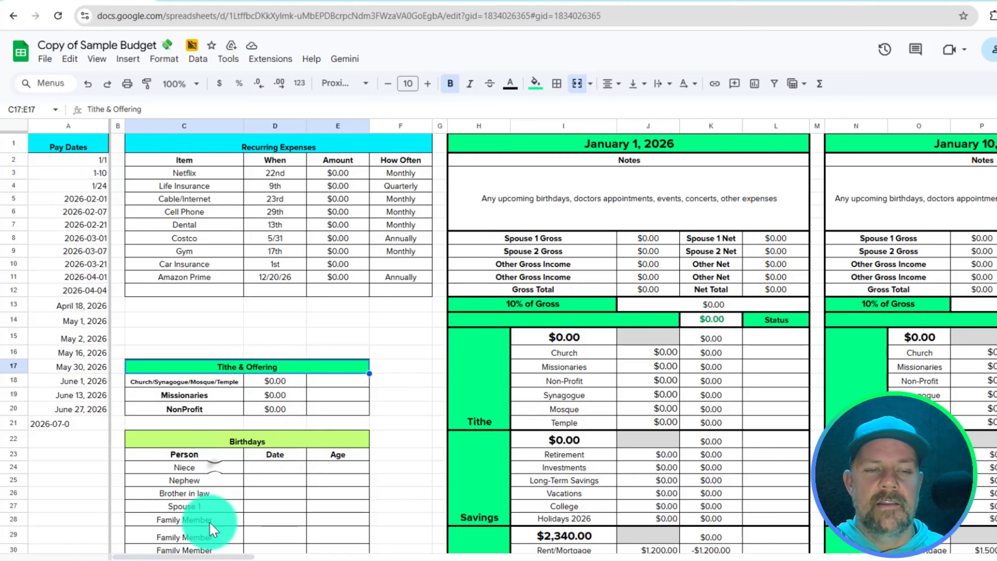
click(248, 485)
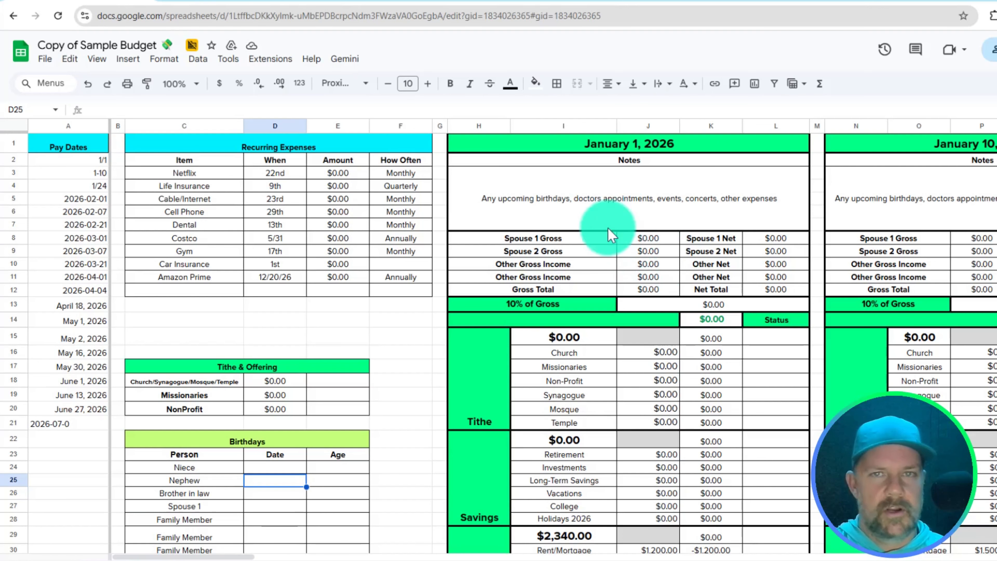
click(635, 192)
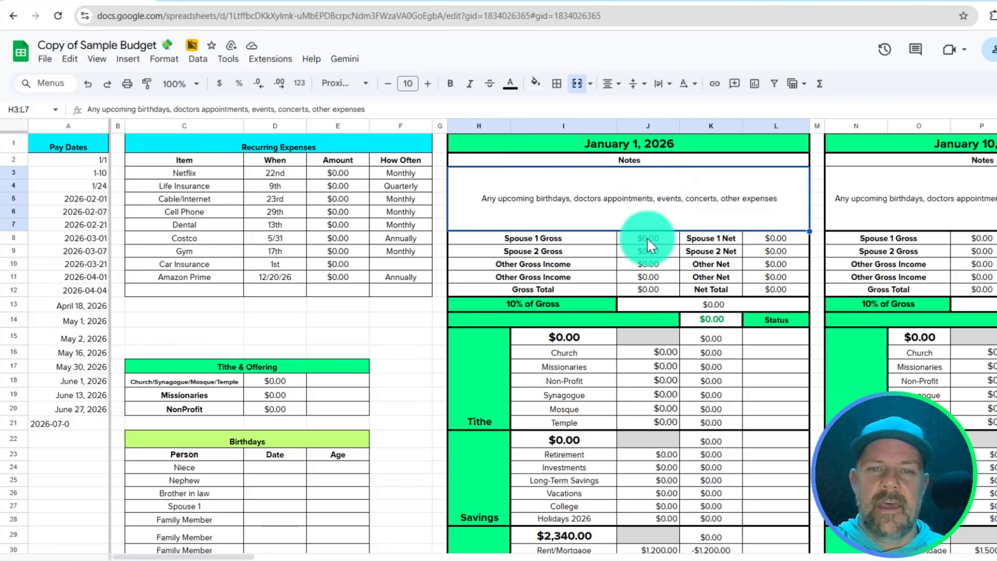
drag(649, 243, 645, 290)
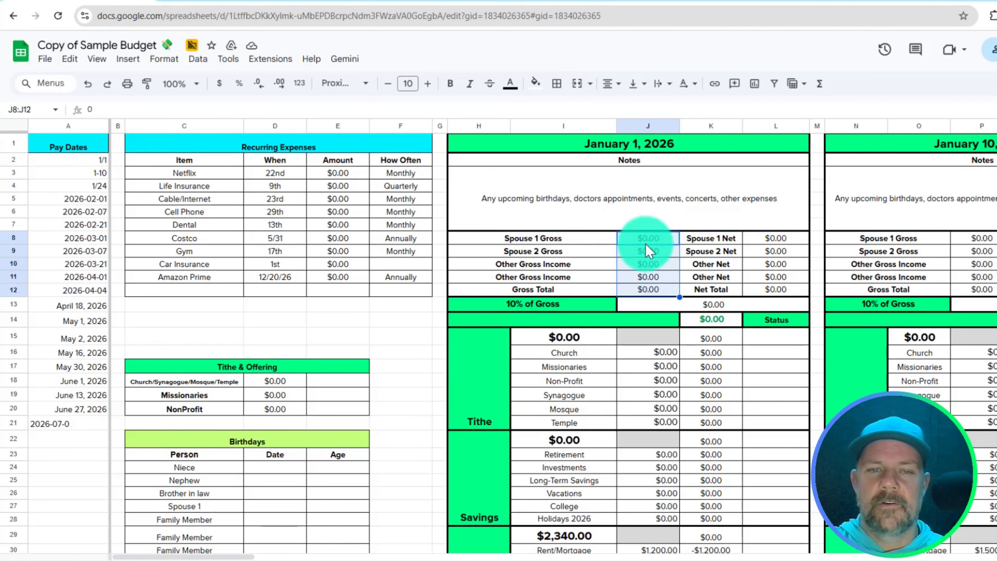
click(765, 239)
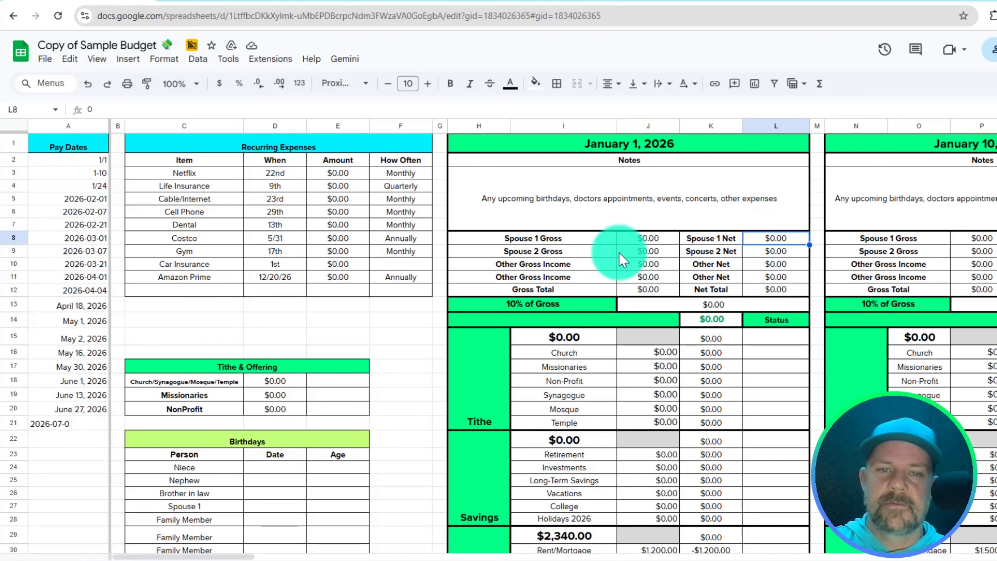
- Examine the January 1 gross and net income fields for both spouses and the other gross income rows
click(651, 240)
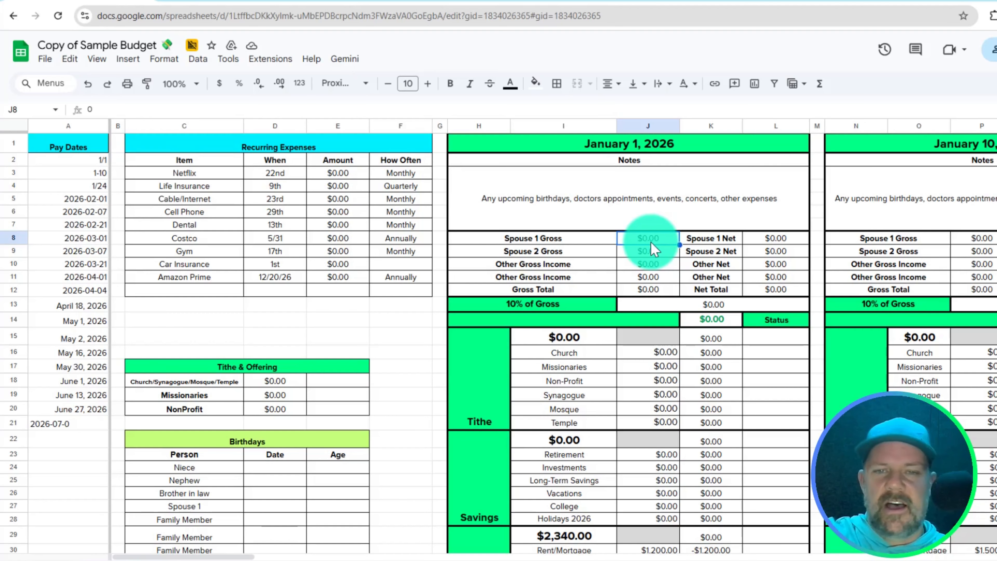
drag(769, 240, 771, 256)
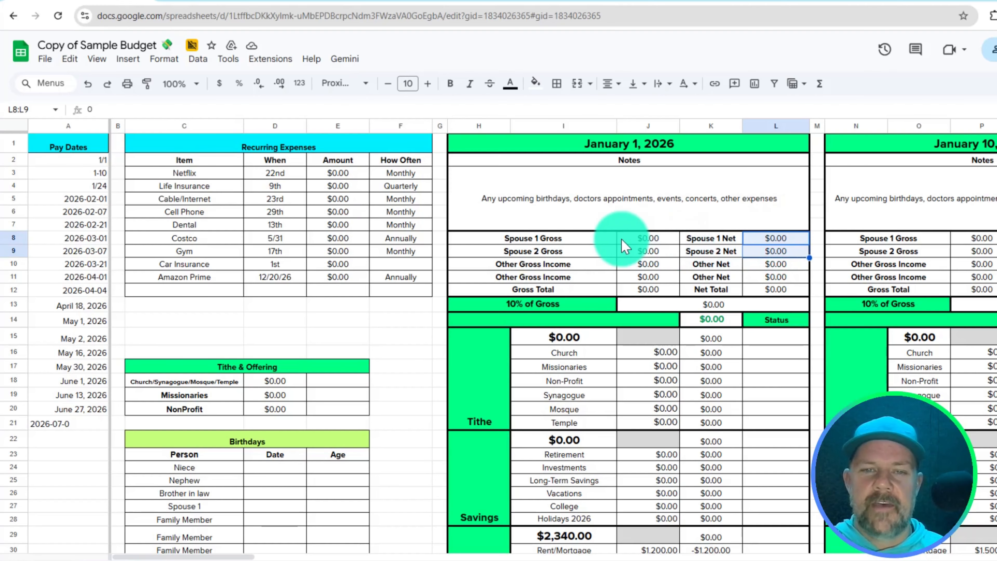
drag(645, 237, 649, 281)
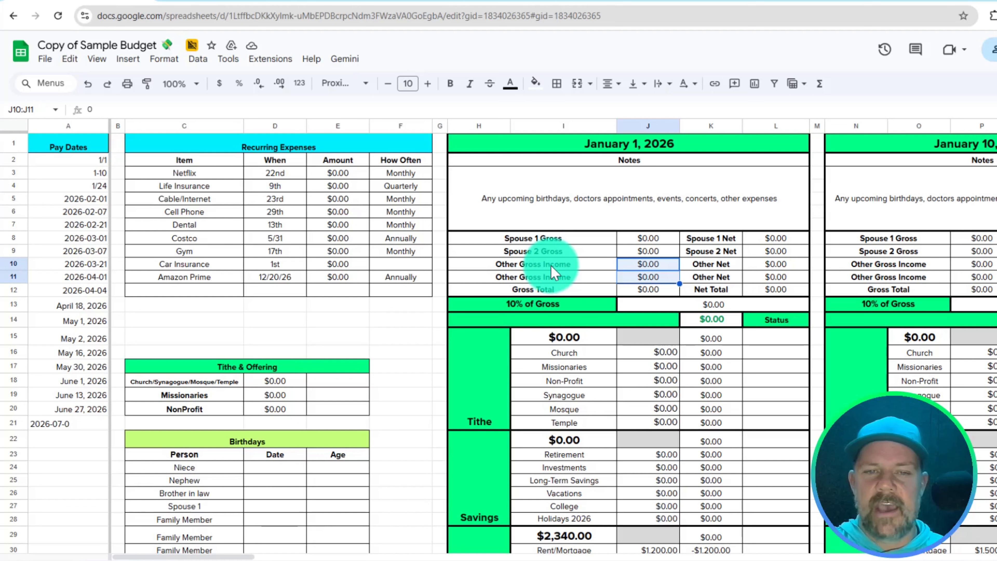
key(Left)
click(646, 269)
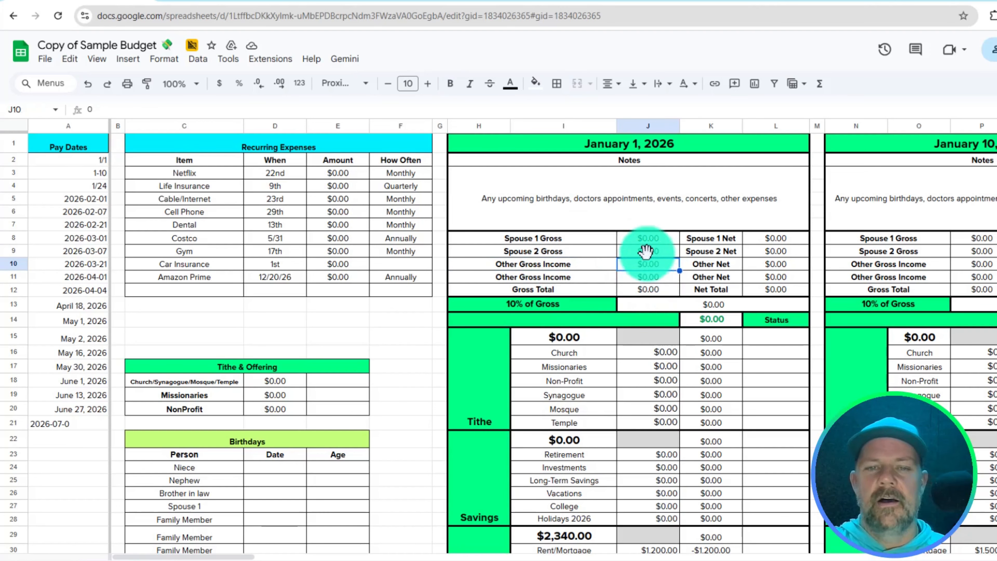
drag(646, 240, 646, 263)
drag(781, 241, 777, 253)
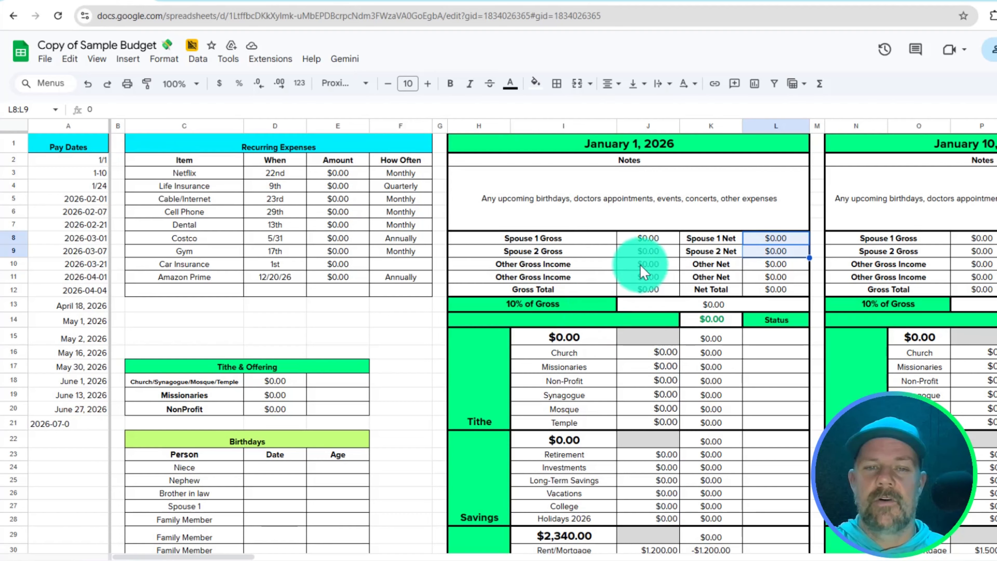
- Enter January 1 gross incomes of 1100 for Spouse 1 and 1300 for Spouse 2
click(648, 238)
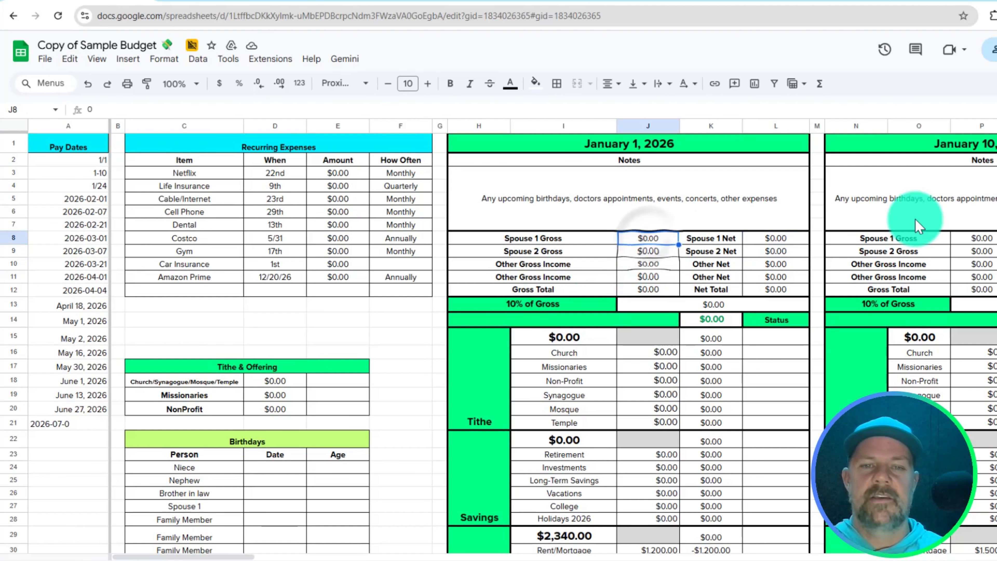
text(1100)
key(Return)
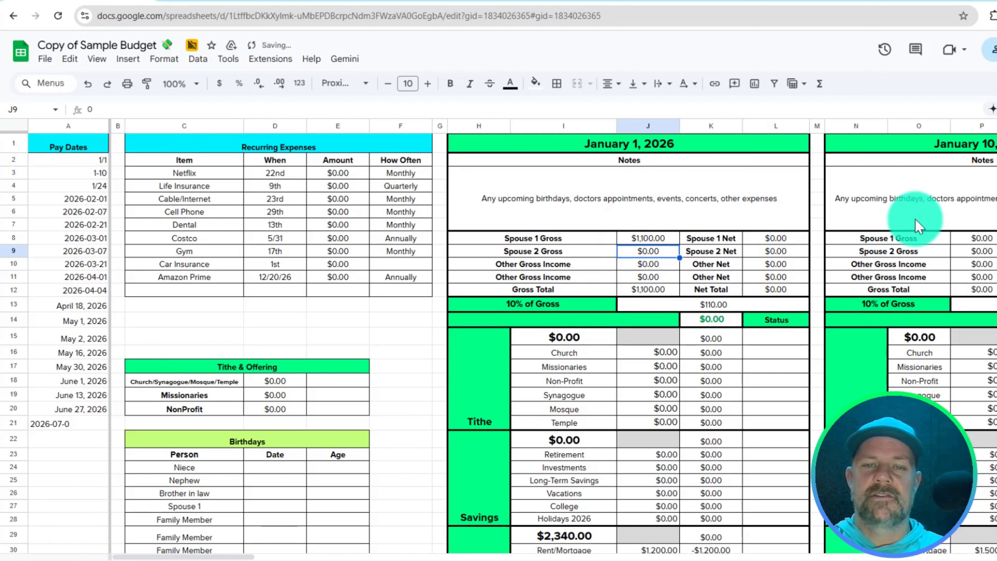
text(1300)
key(Return)
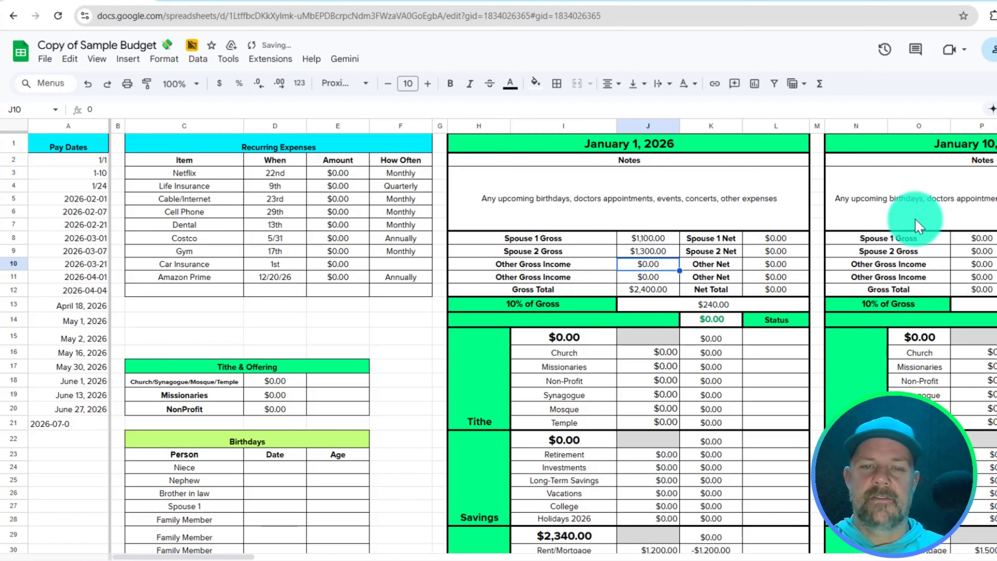
- Enter January 1 net incomes of 950 for Spouse 1 and 1000 for Spouse 2
key(Up)
key(Up)
key(Right)
key(Right)
text(950)
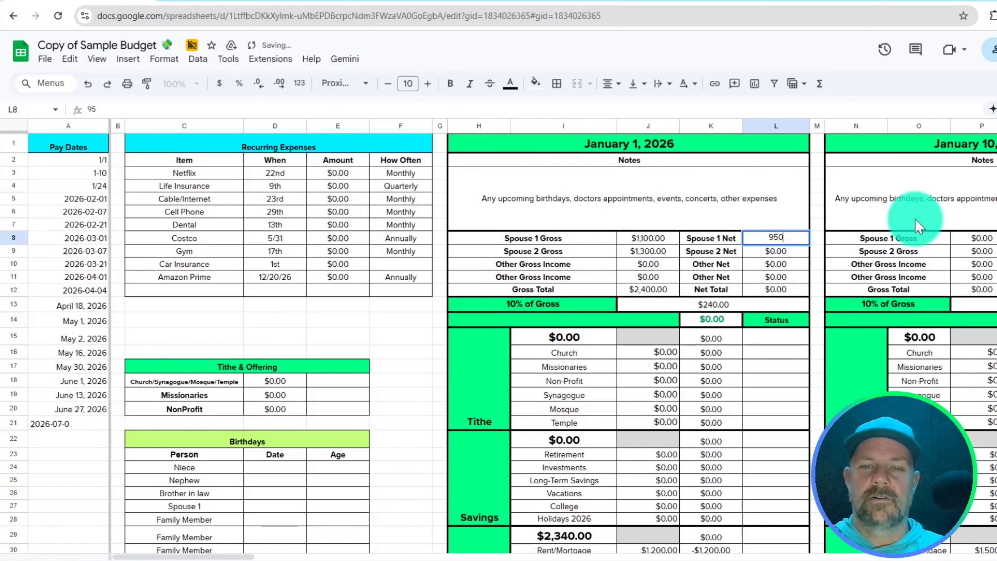
key(Return)
text(10)
key(Return)
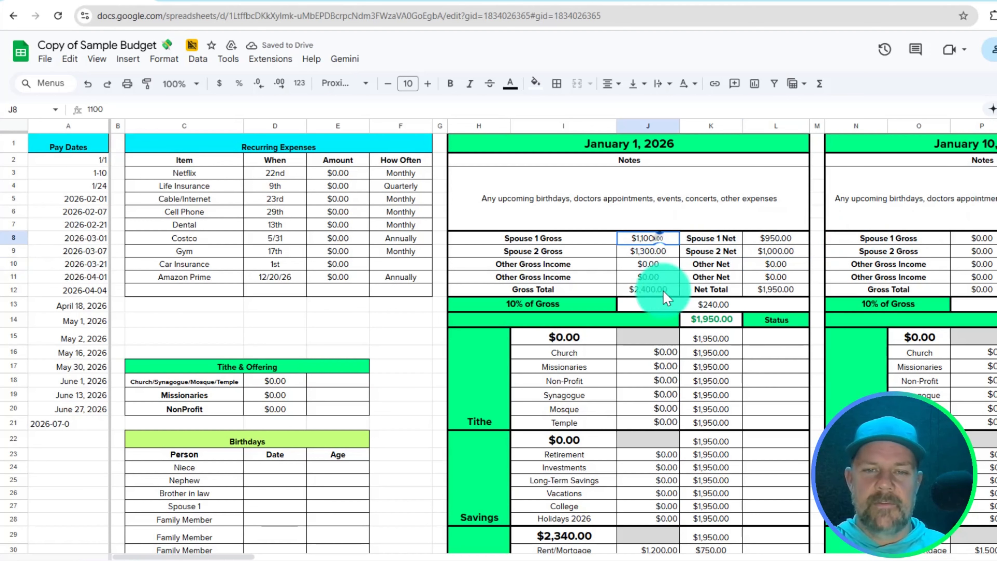
- Check the January 1 net total and 10% of gross, and set the Church tithe to 240
click(783, 290)
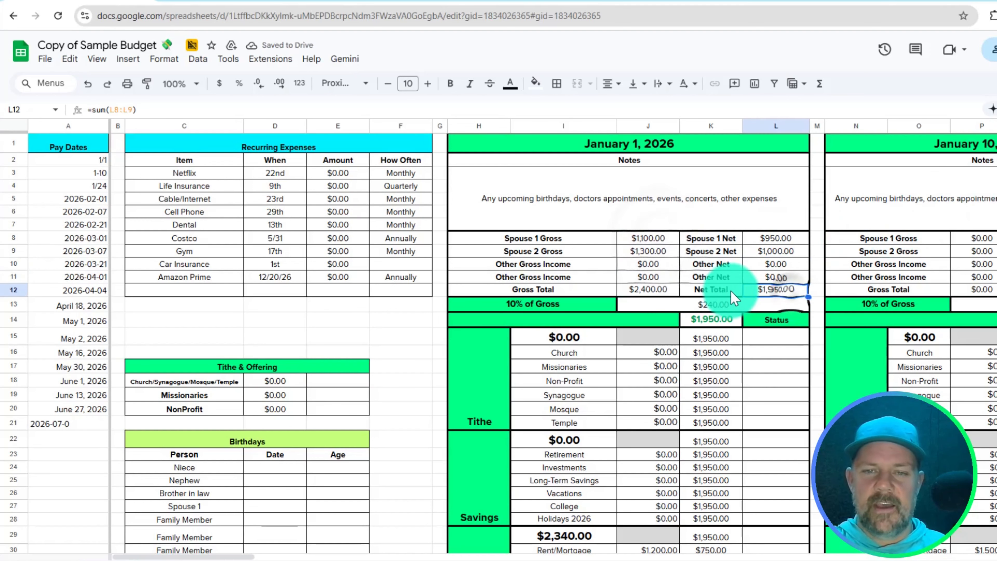
click(719, 305)
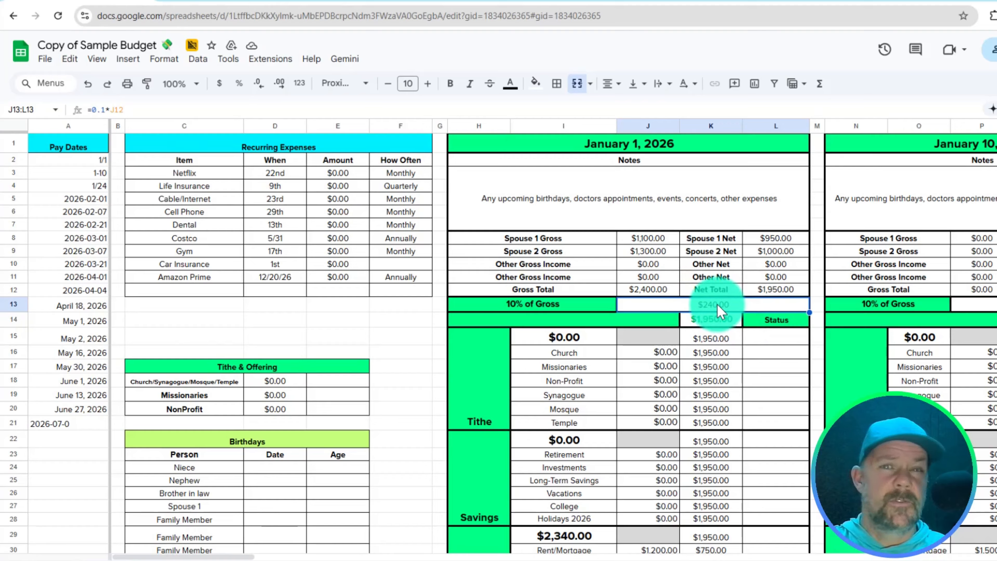
click(640, 355)
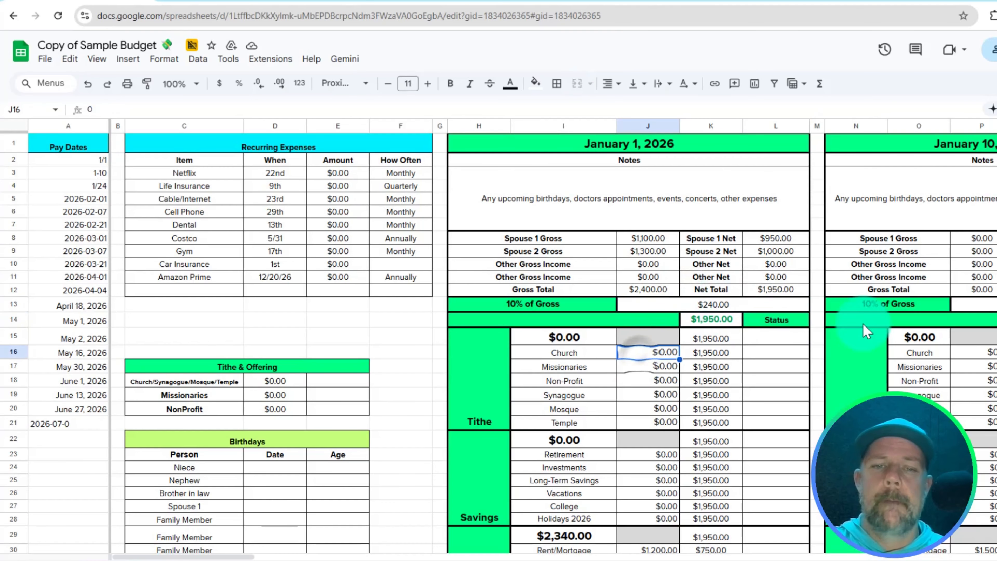
text(240)
key(Return)
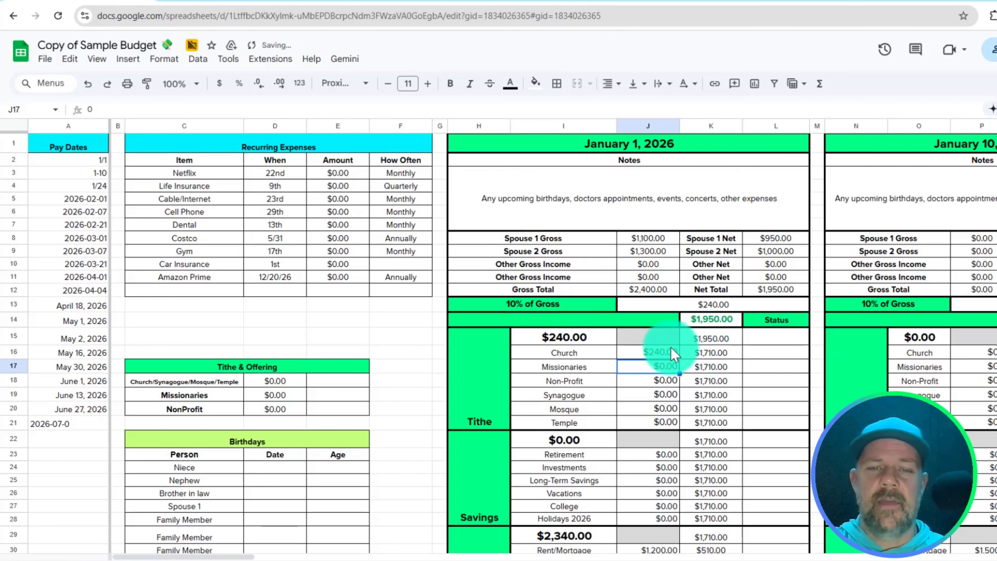
- Check the running balance beside the Church tithe and enter its status as "Paid 1.1"
click(711, 339)
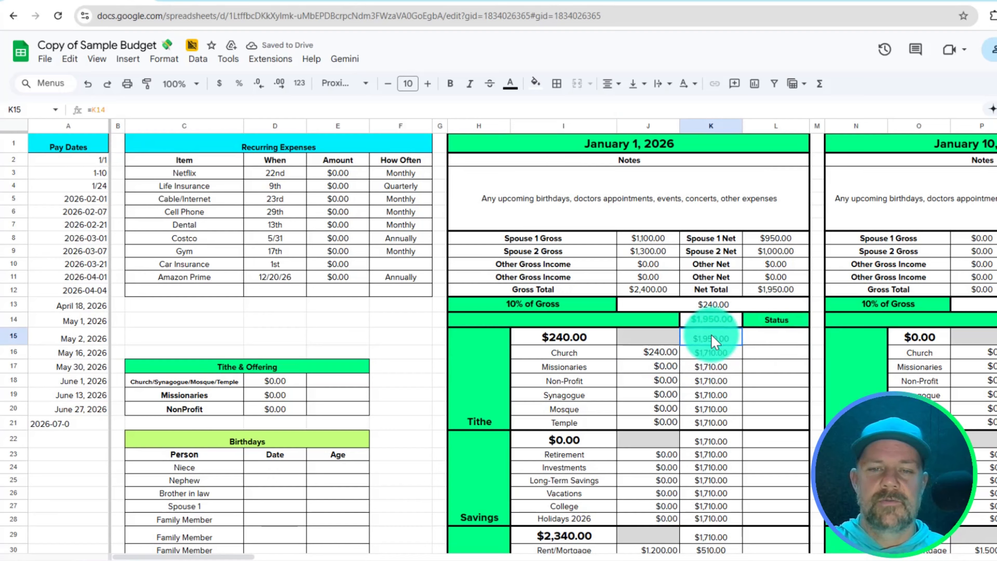
click(712, 353)
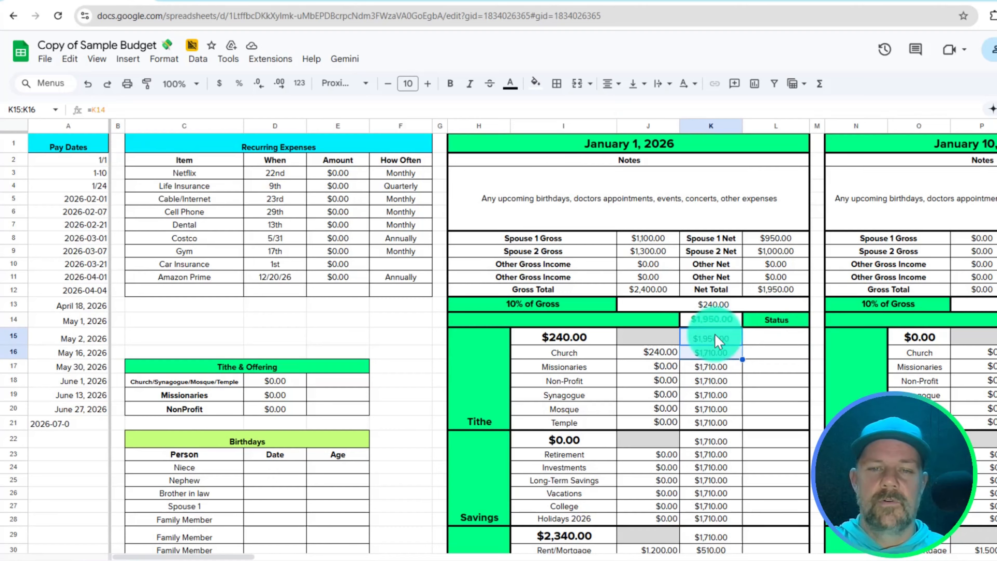
click(774, 356)
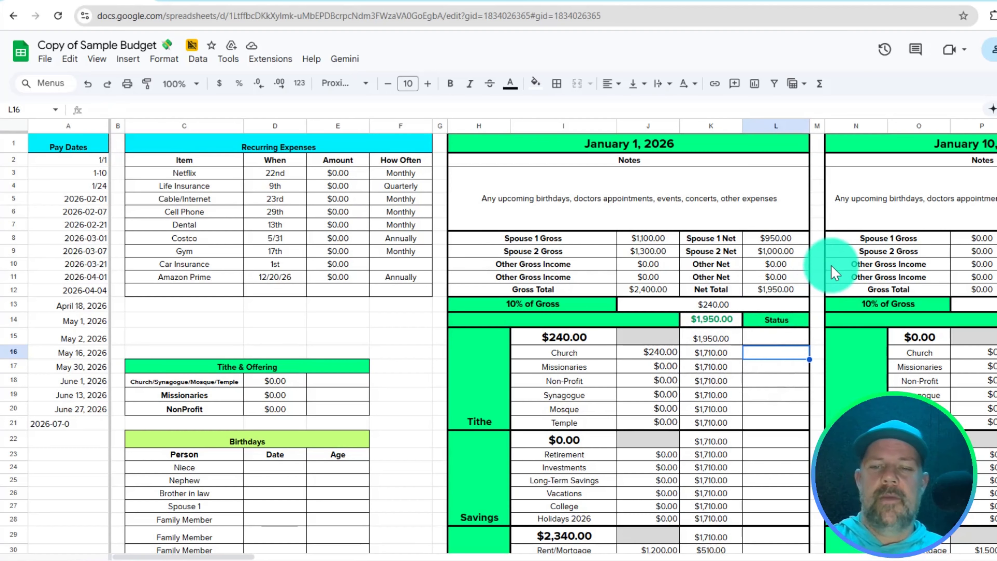
text(Paid)
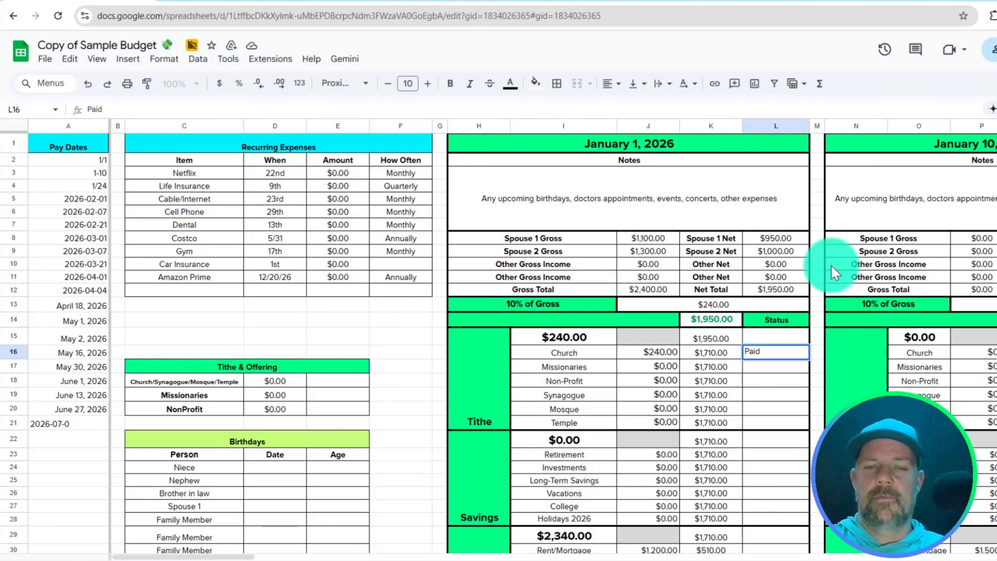
text( 1.1)
key(Return)
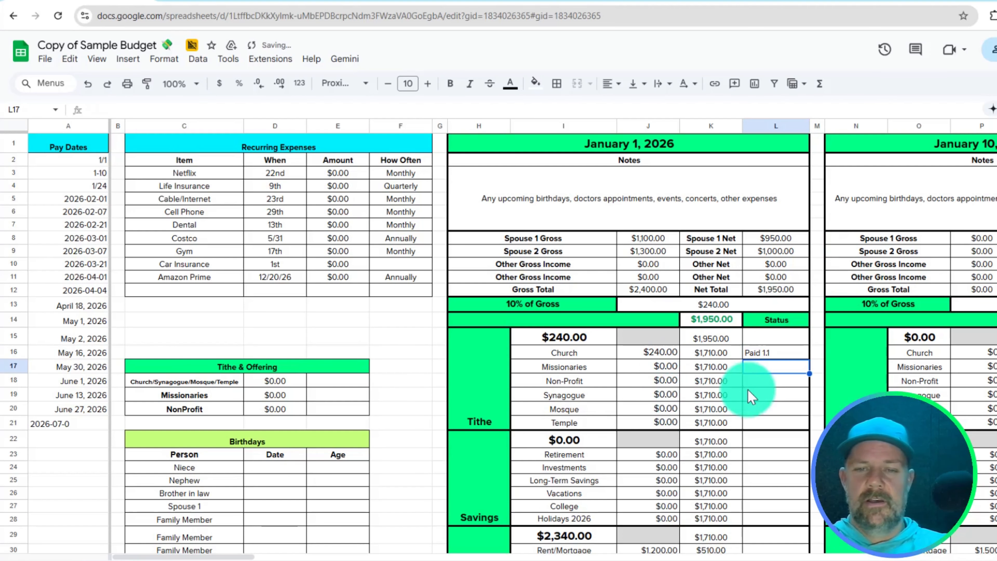
- Set the January 1 Holidays 2026 savings amount to 50 and enter its status as "Savings"
scroll(760, 357, down, 5)
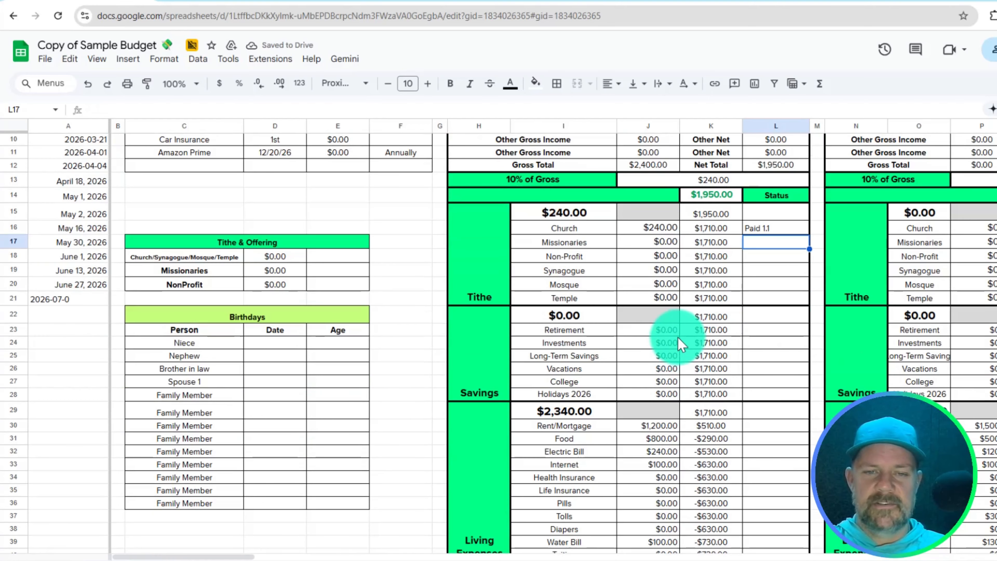
click(643, 381)
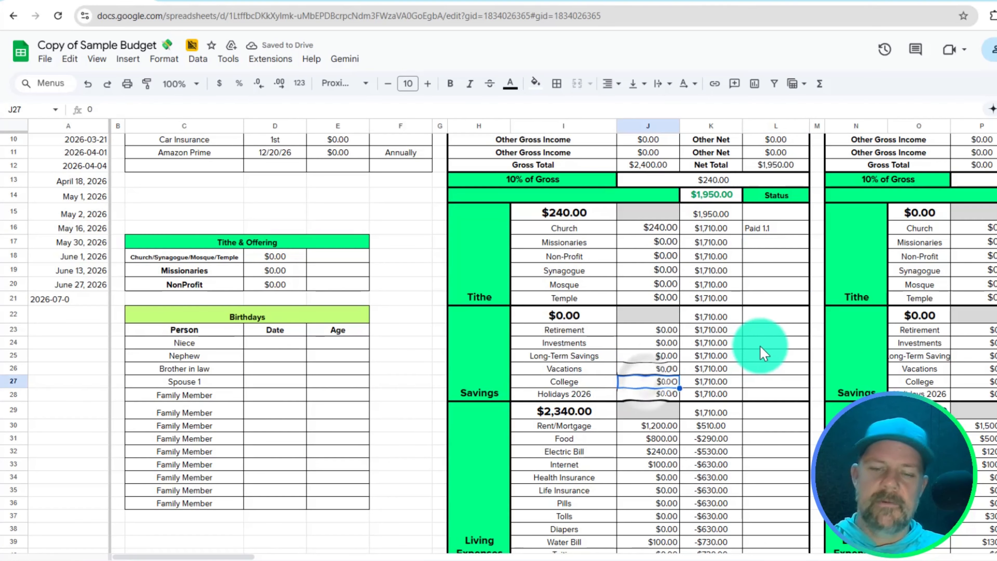
key(Down)
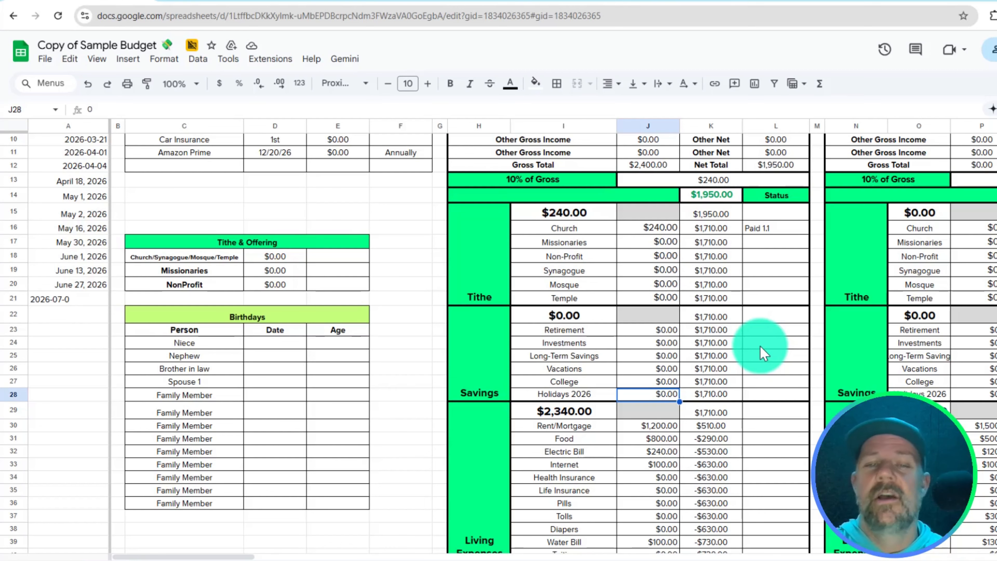
text(50)
key(Return)
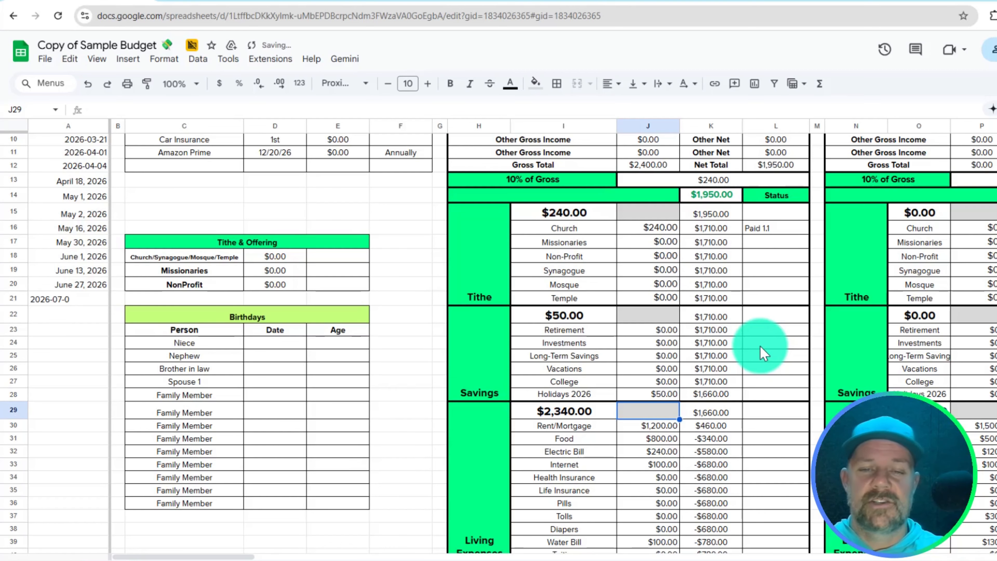
click(768, 404)
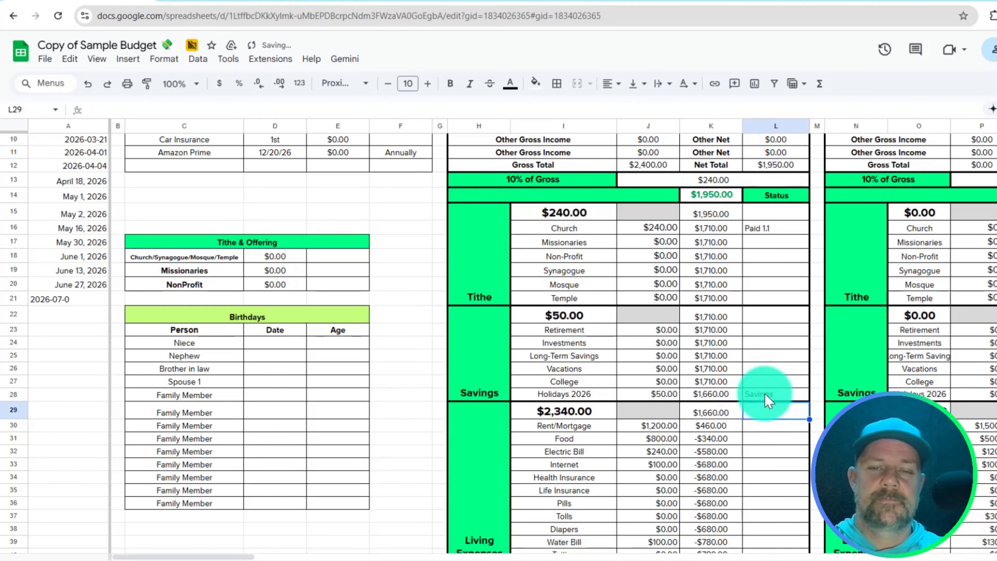
- Reset the January 1 Rent/Mortgage, Food, Electric Bill and Internet amounts to $0.00 by filling up from the Health Insurance amount
scroll(734, 334, down, 3)
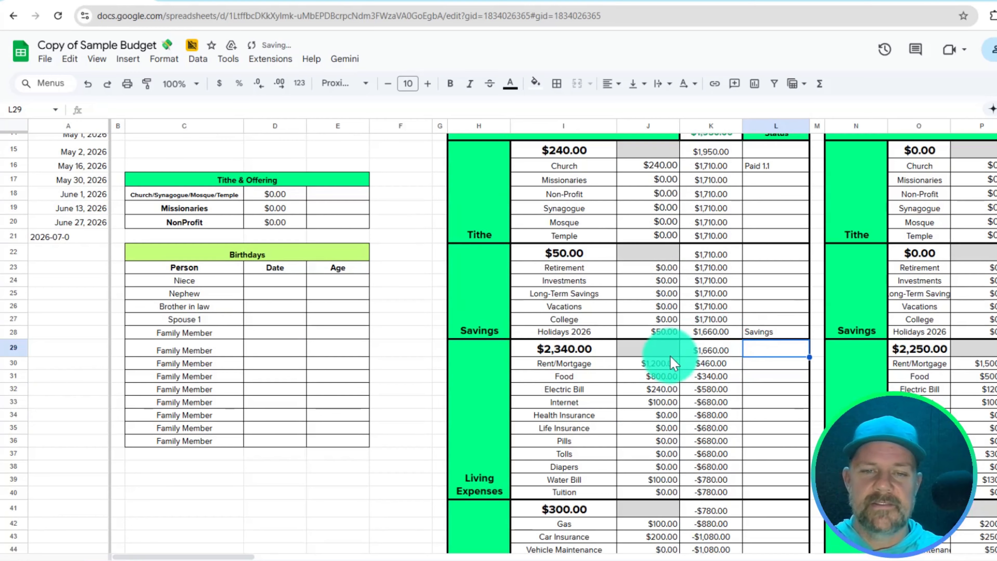
drag(670, 361, 670, 478)
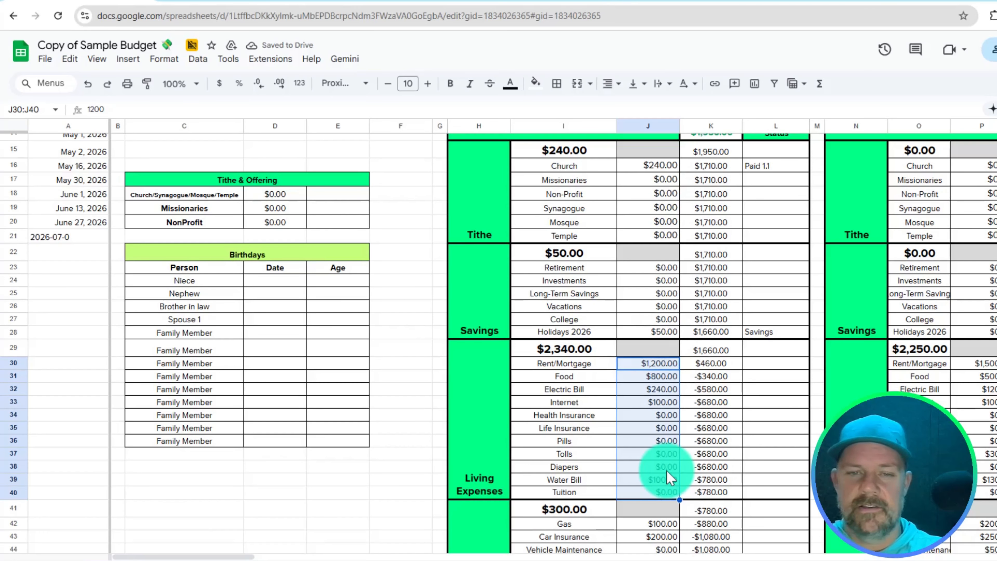
click(667, 416)
drag(680, 421, 681, 374)
click(668, 364)
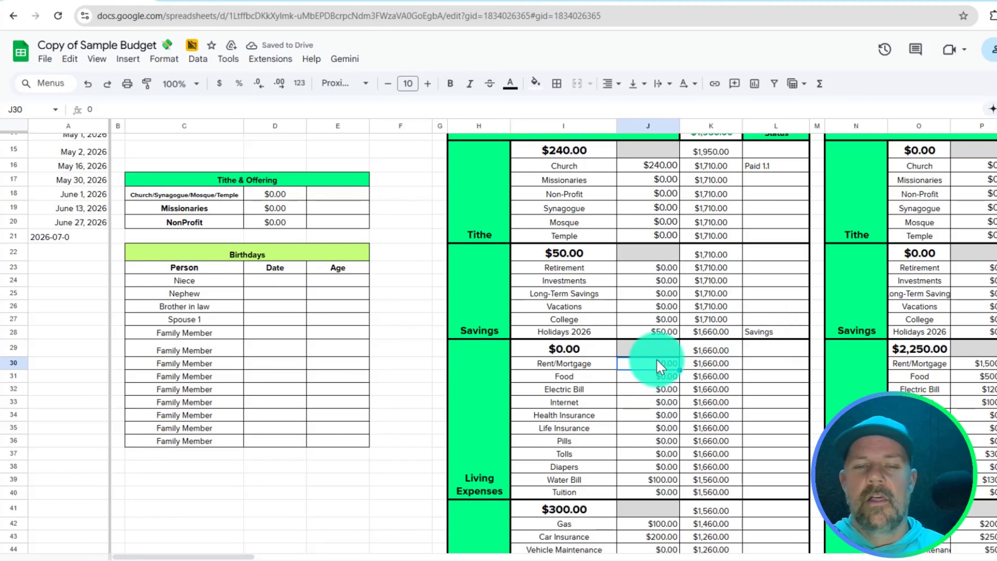
- Set the January 1 Rent/Mortgage amount to 777 and enter its status as "Paid 1.1"
scroll(661, 367, up, 5)
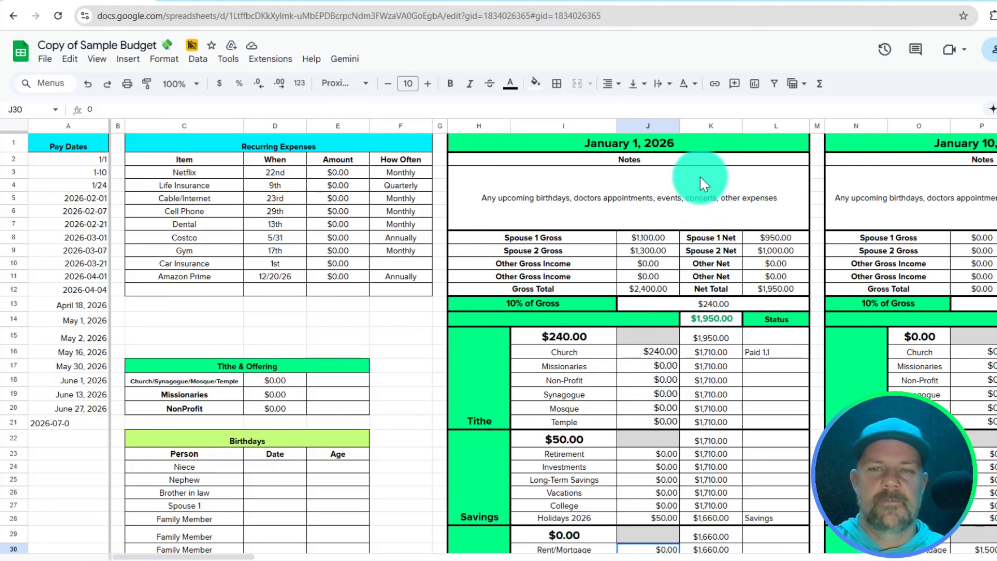
scroll(693, 364, down, 3)
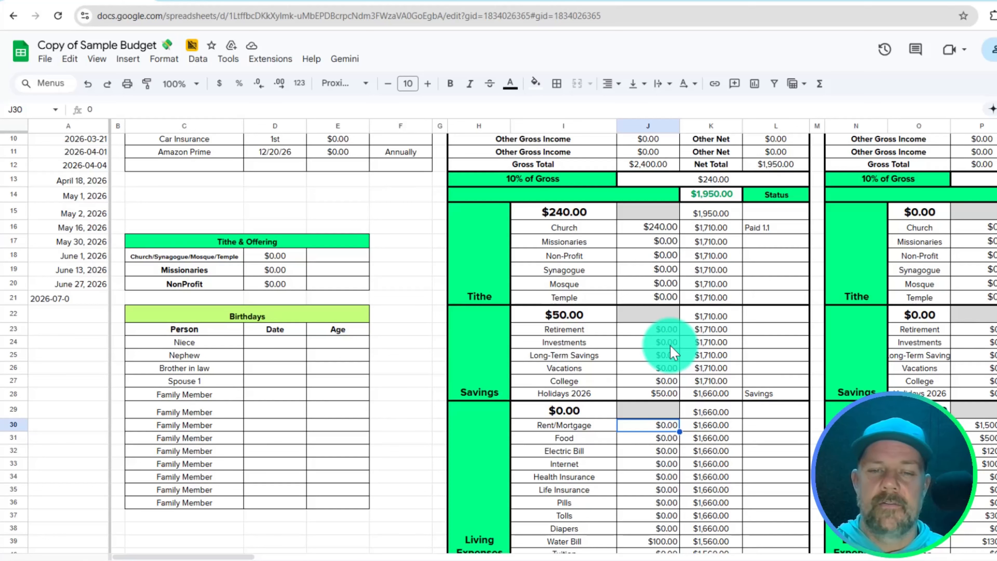
text(777)
key(Return)
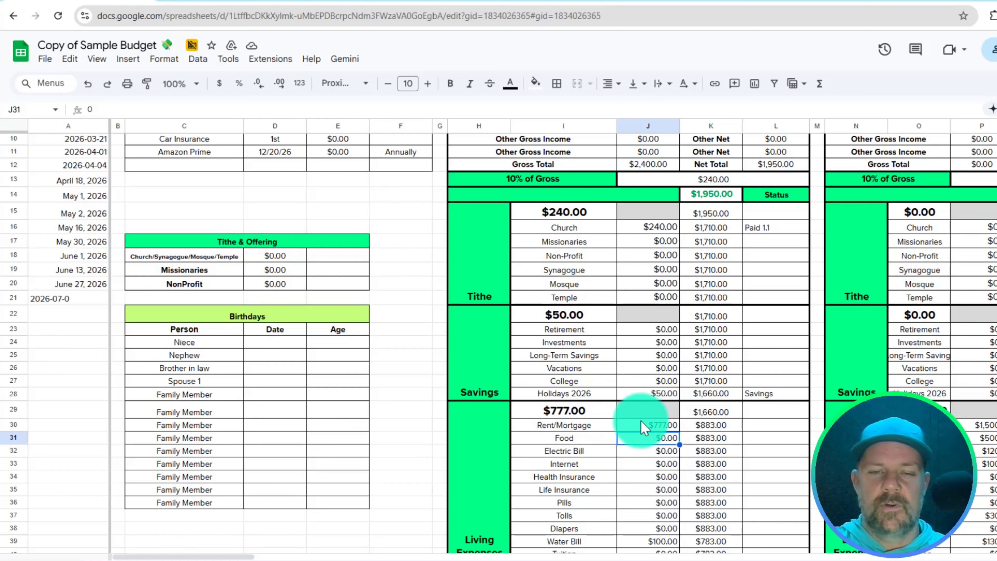
click(751, 427)
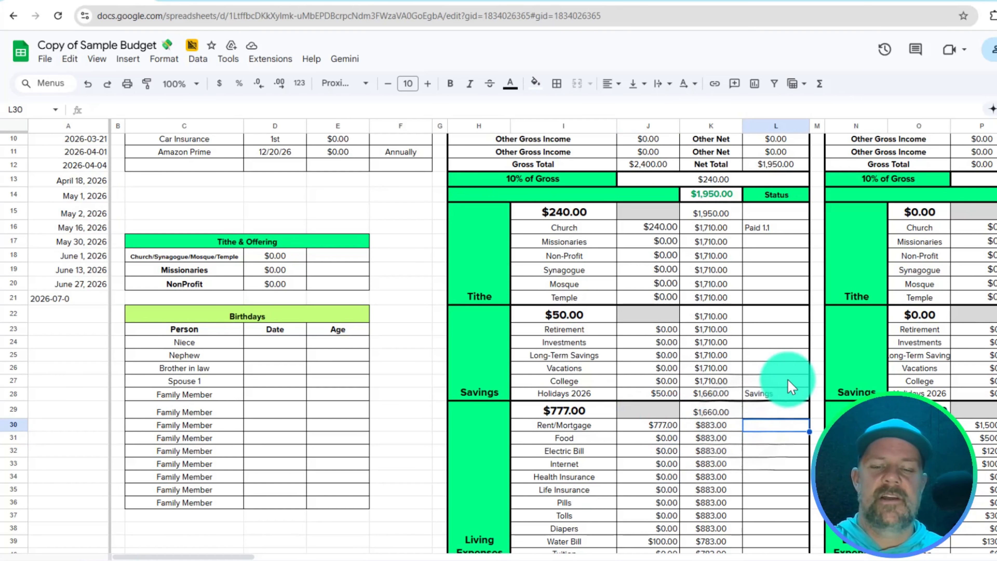
text(Paid 1.1)
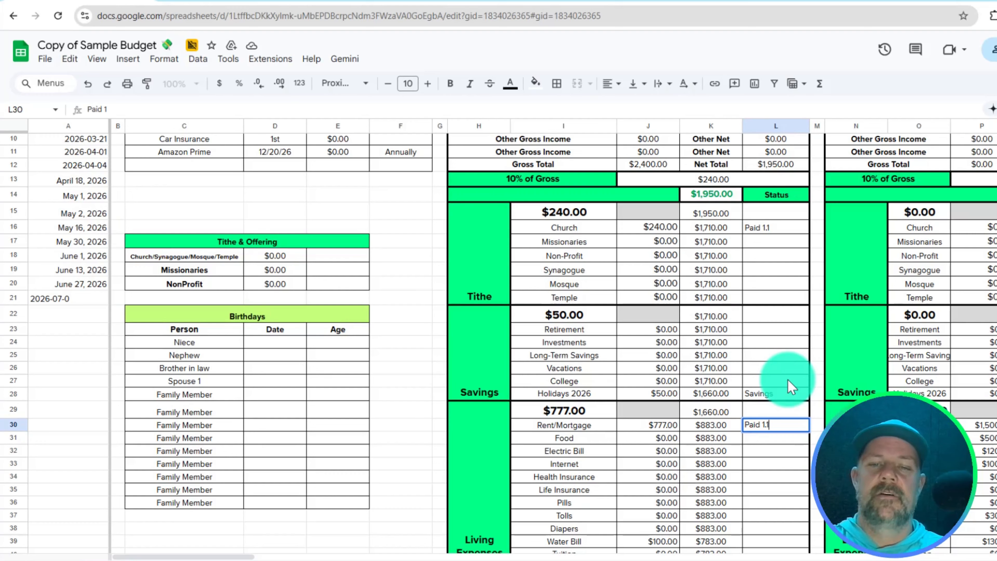
key(Return)
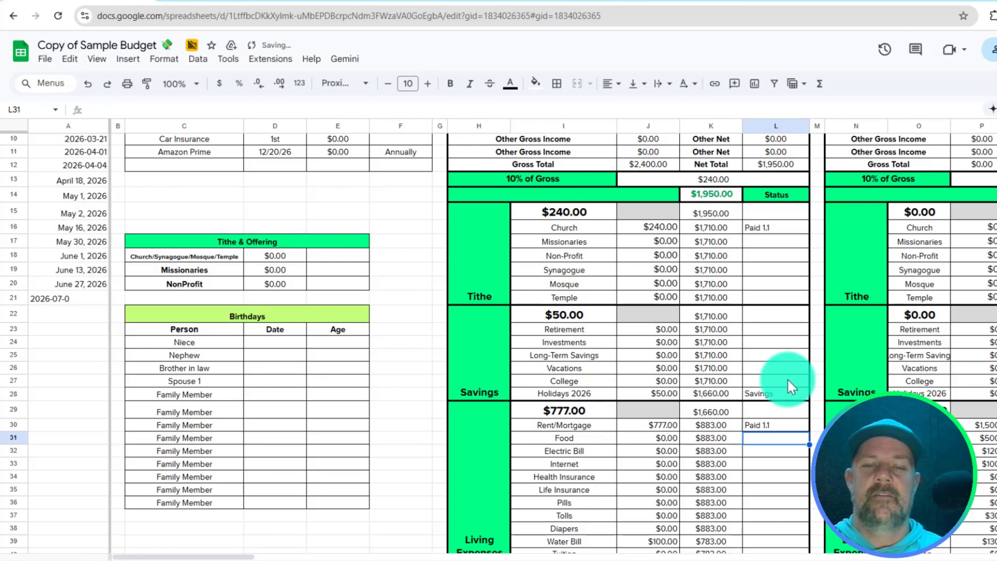
- Set the January 1 Food amount under Living Expenses to 400
click(655, 438)
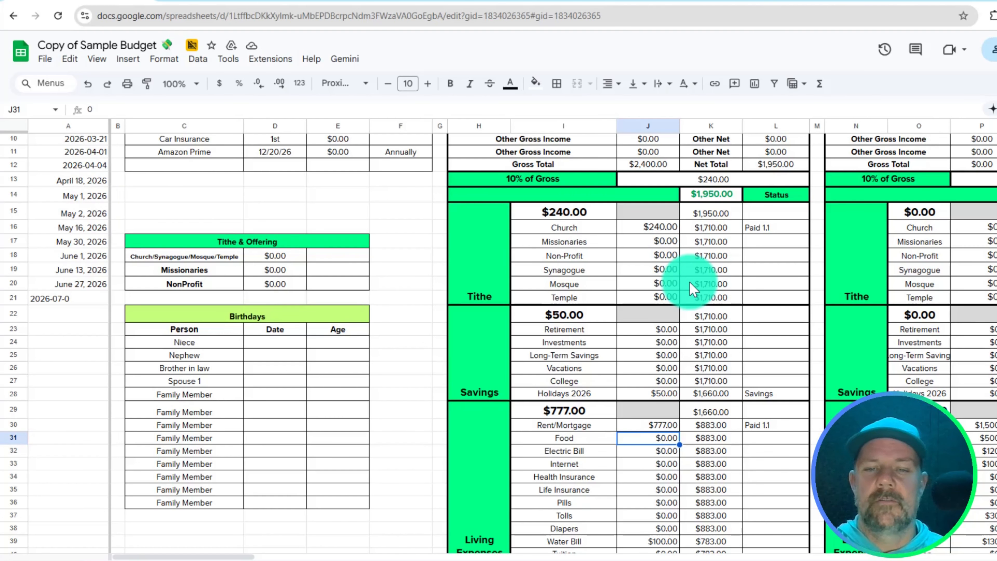
text(400)
key(Return)
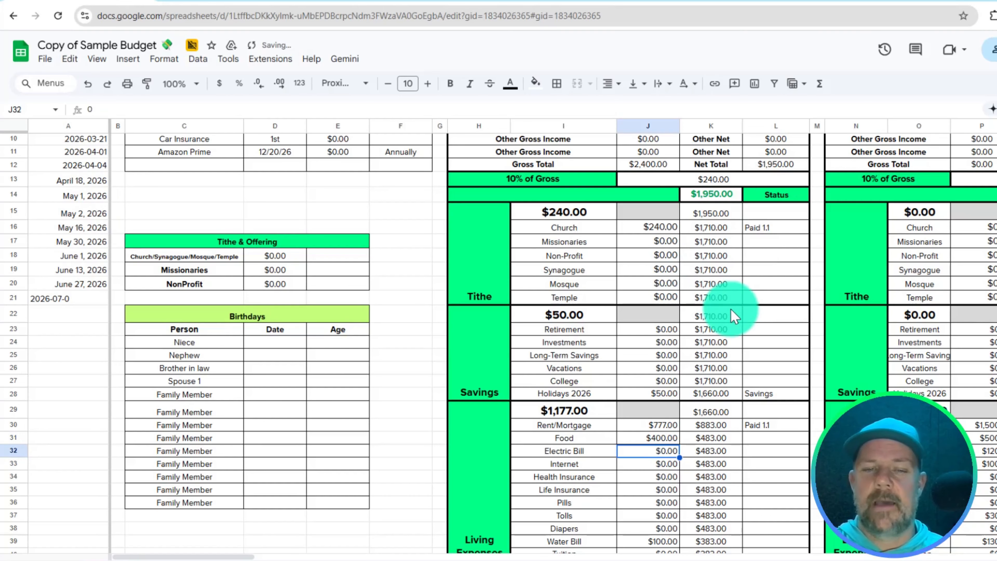
- Review the January 1 living expense amounts from Electric Bill down and the running balances from Food through Pills
scroll(694, 356, down, 2)
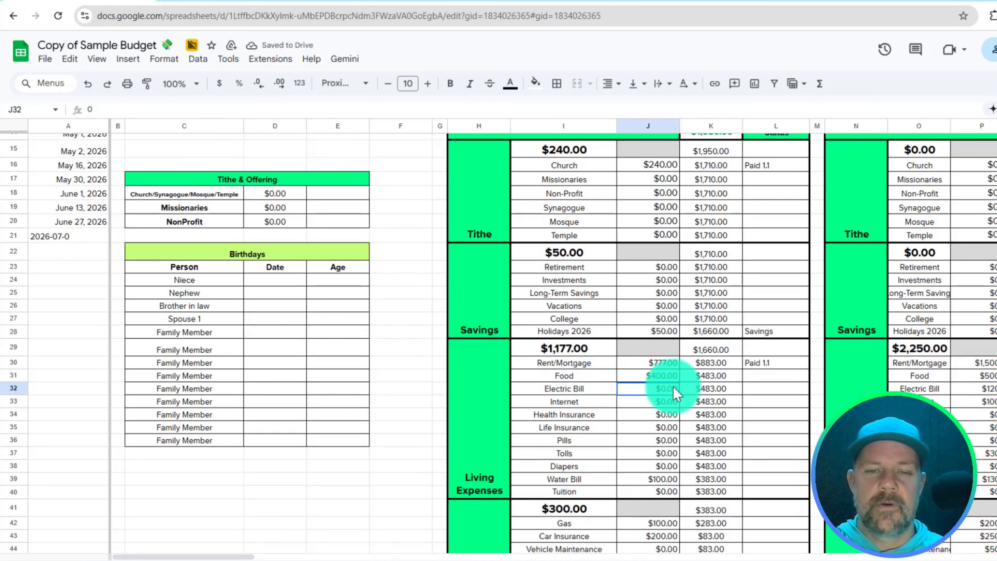
click(572, 390)
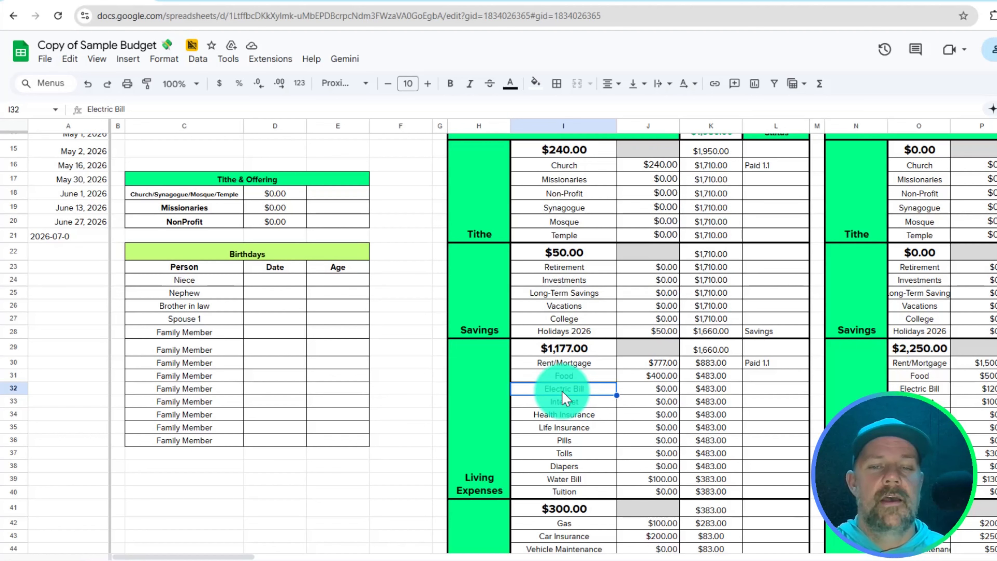
click(659, 391)
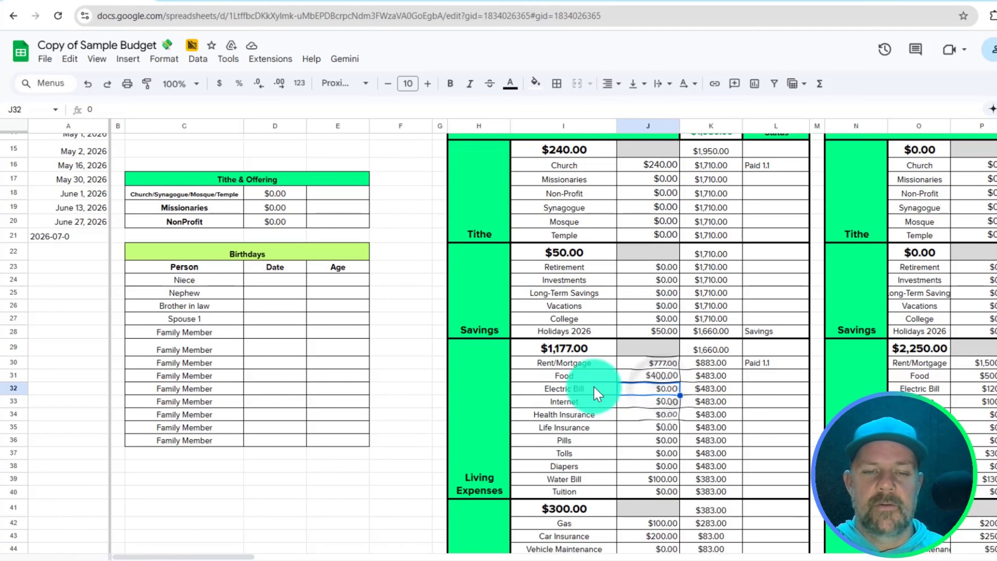
scroll(594, 389, down, 2)
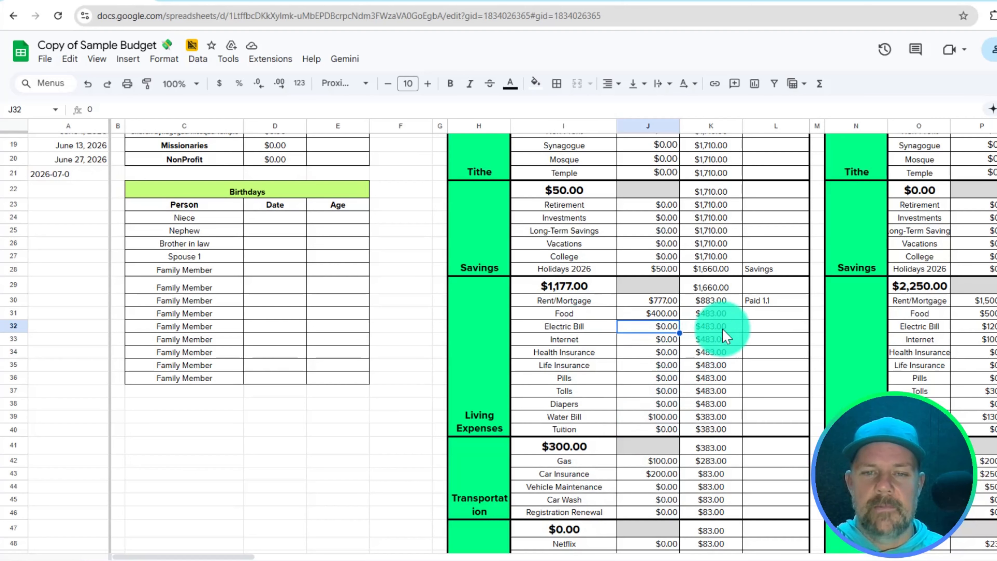
drag(711, 313, 724, 379)
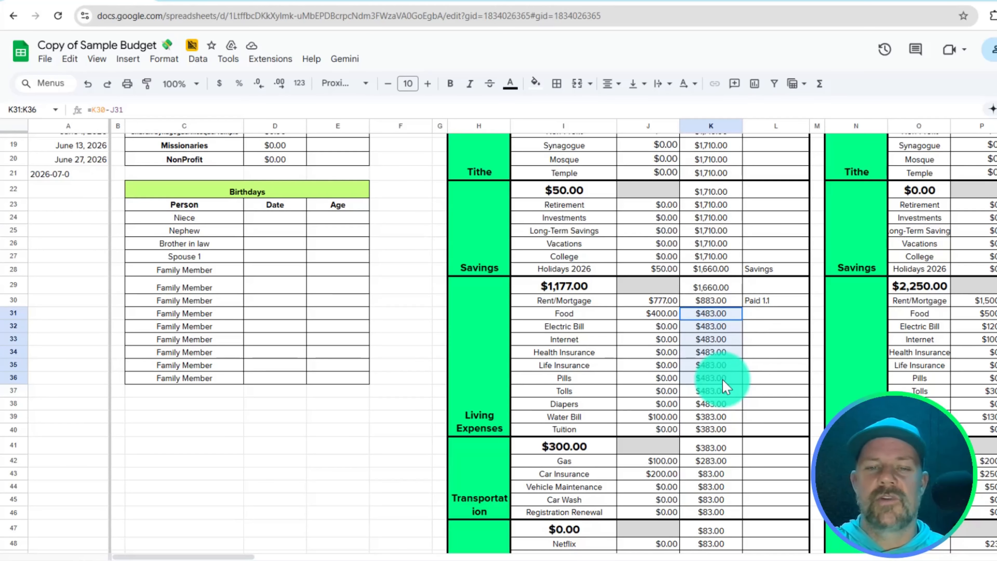
click(712, 378)
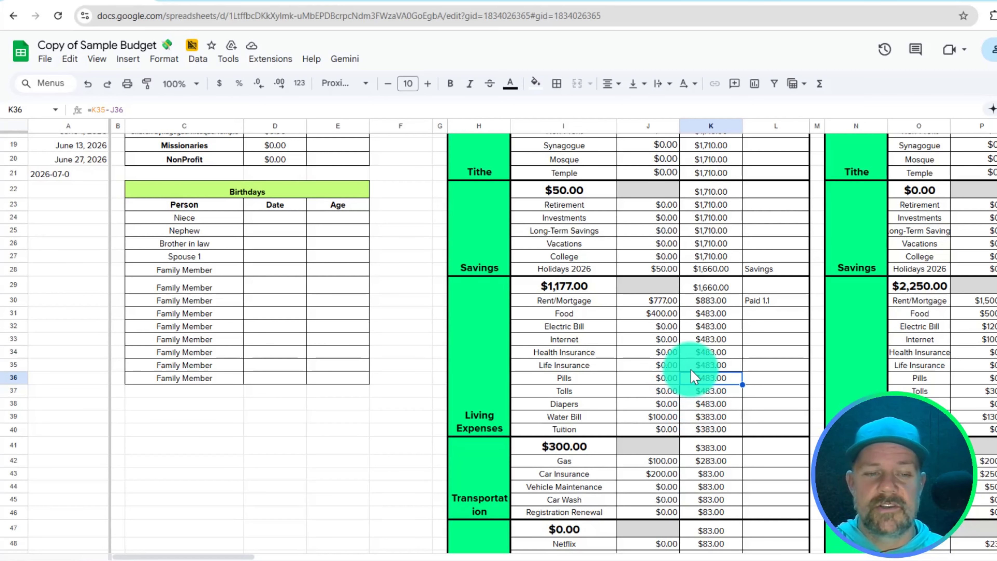
- Compare the full Pay Dates list with the date headings of the January 1, January 10 and following pay-period budgets
scroll(692, 389, up, 6)
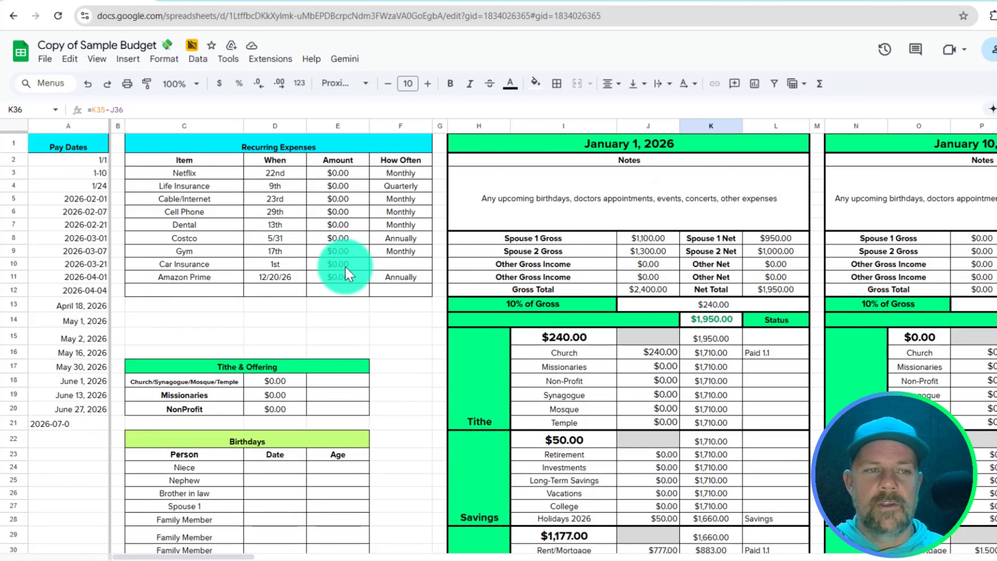
drag(69, 160, 70, 423)
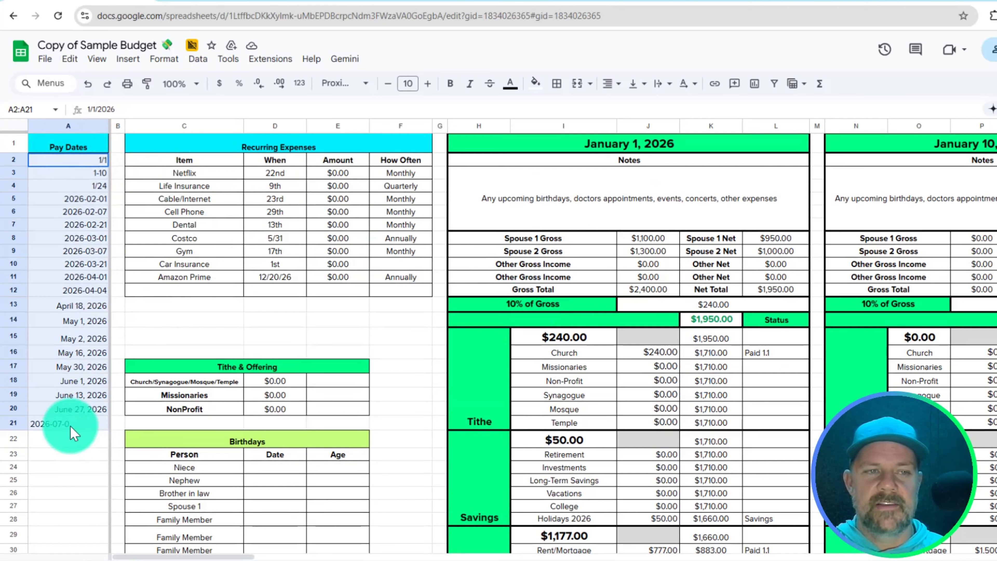
click(628, 142)
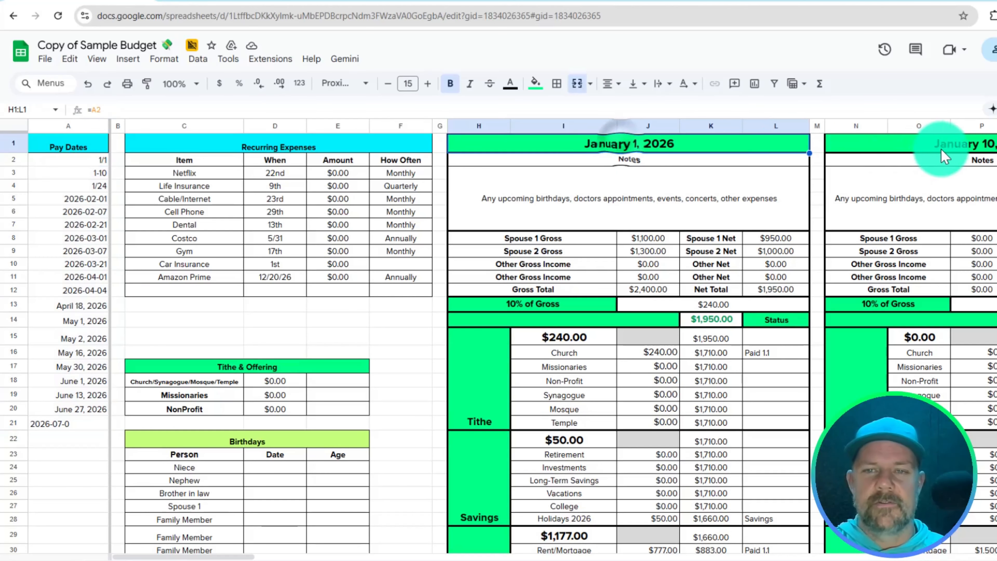
click(941, 148)
key(Right)
key(Right)
key(Right)
key(Right)
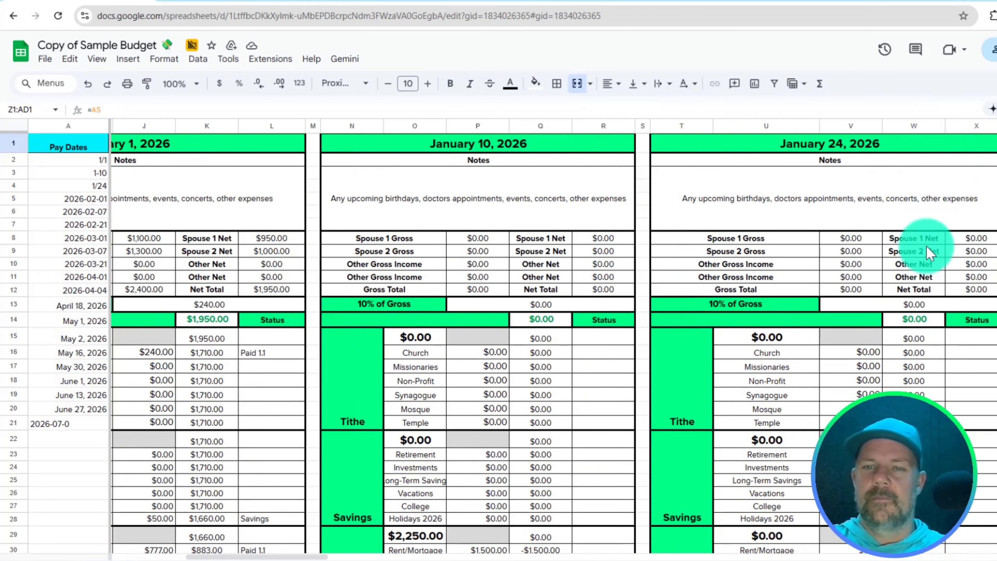
key(Left)
key(Left)
key(Left)
key(Left)
key(Left)
key(Left)
key(Left)
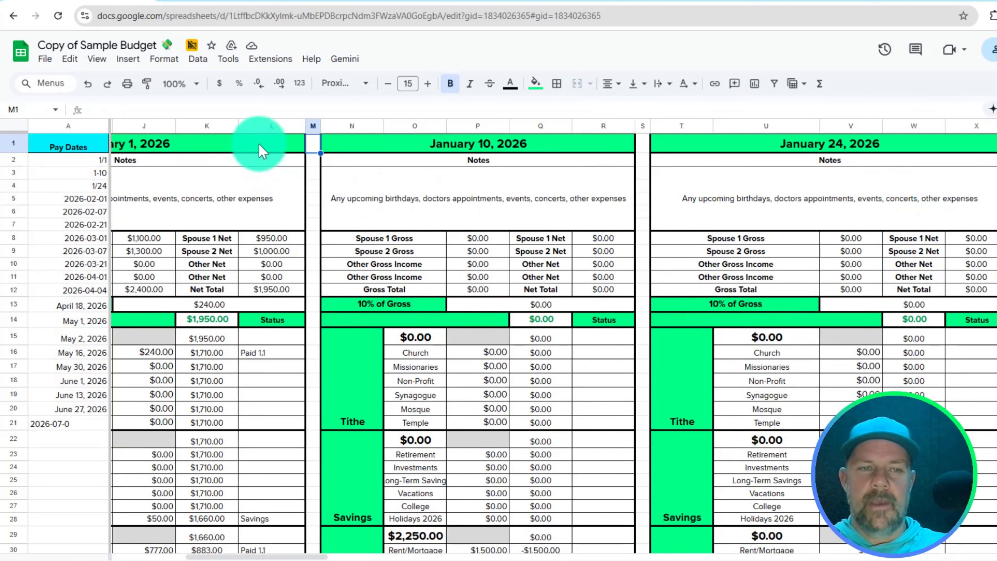
- Examine the January 10, 2026 budget block from its date heading down through the living expenses
click(646, 151)
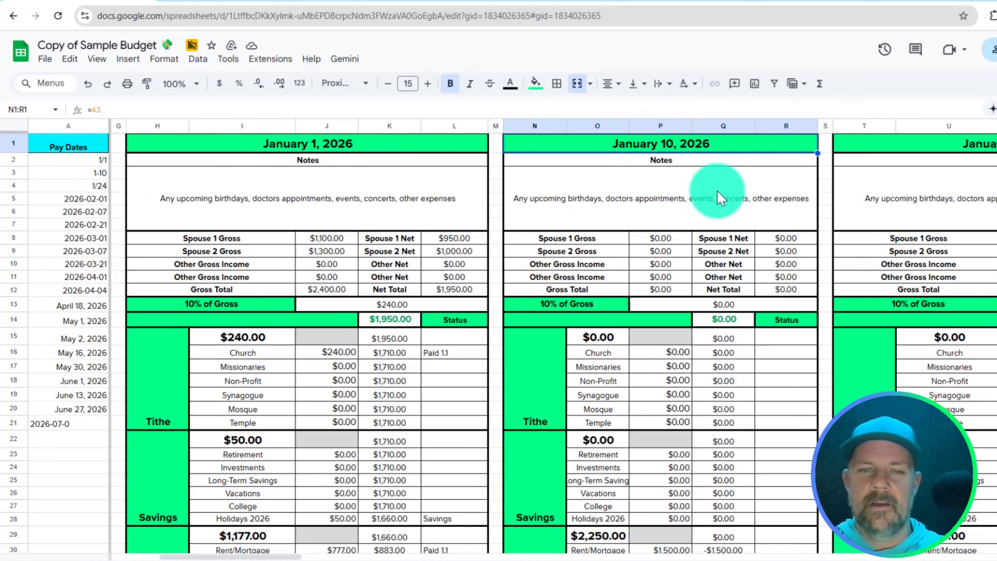
scroll(666, 247, down, 3)
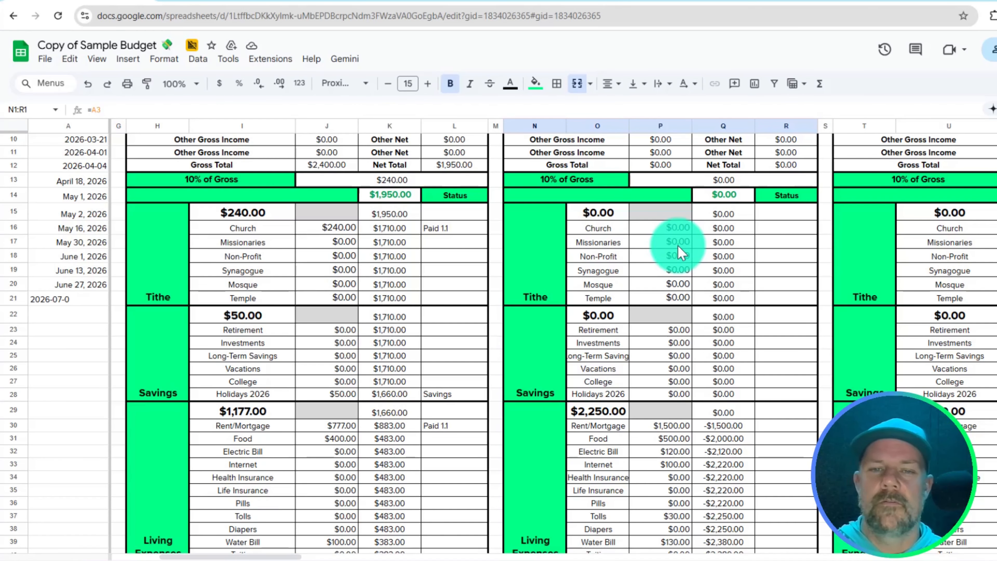
scroll(661, 269, up, 5)
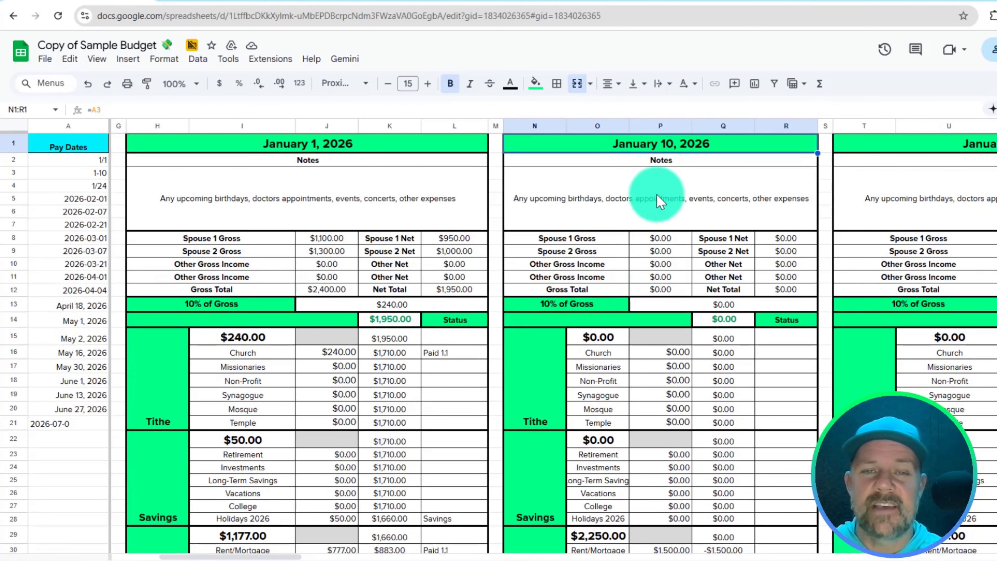